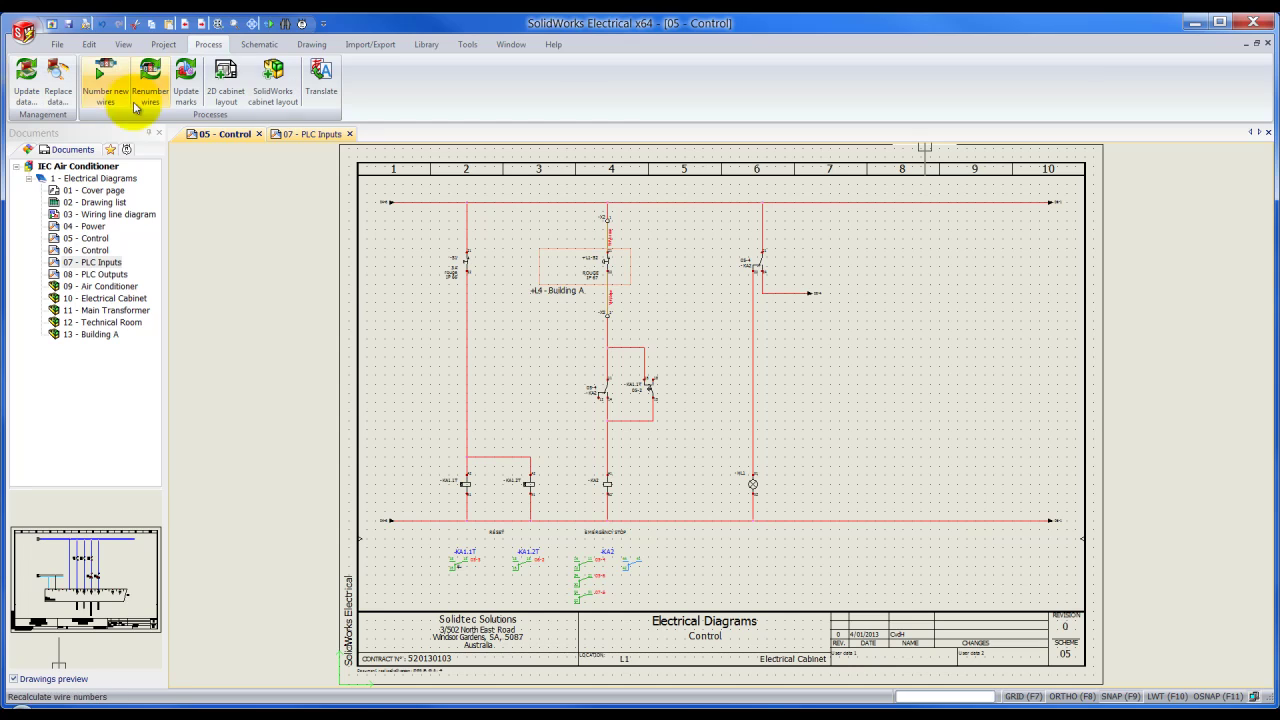
Step: Scroll over the 05 - Control schematic sheet to review it
{"action": "scroll", "coordinate": [505, 340], "scroll_direction": "up", "scroll_amount": 1}
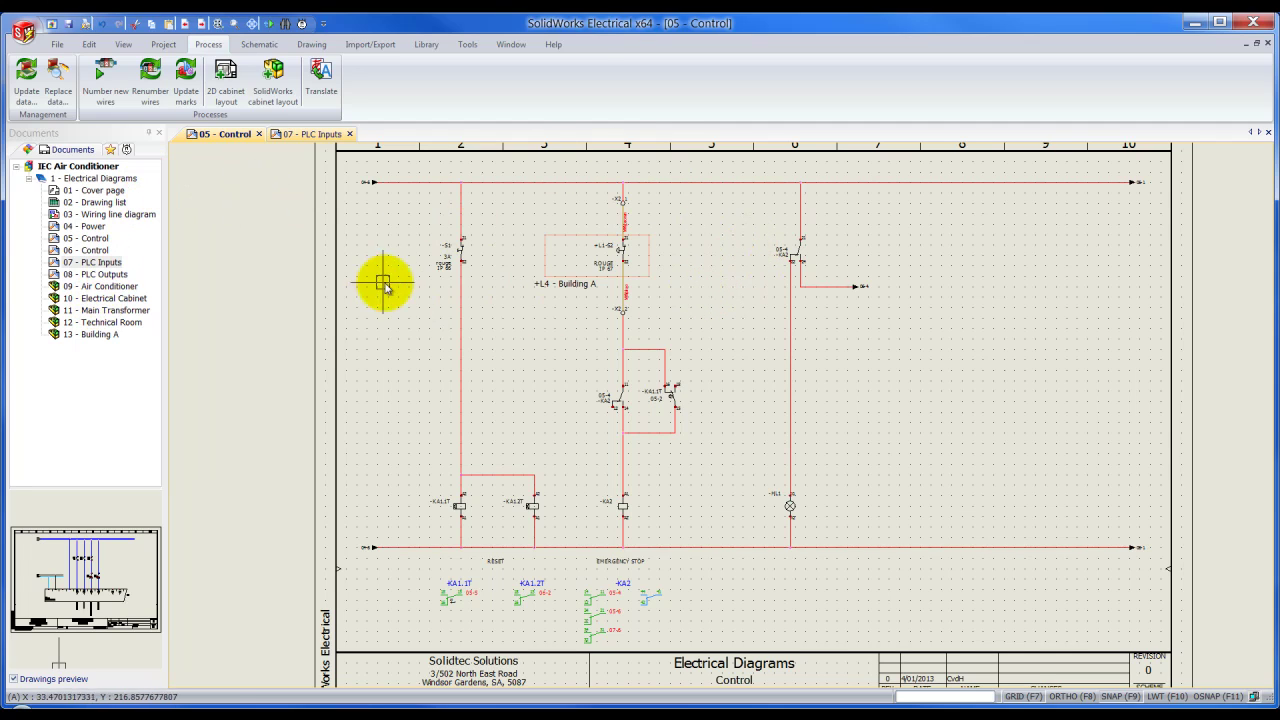
Step: Renumber the current scheme's wires, numbering new wires and recalculating existing wire marks
{"action": "left_click", "coordinate": [152, 92]}
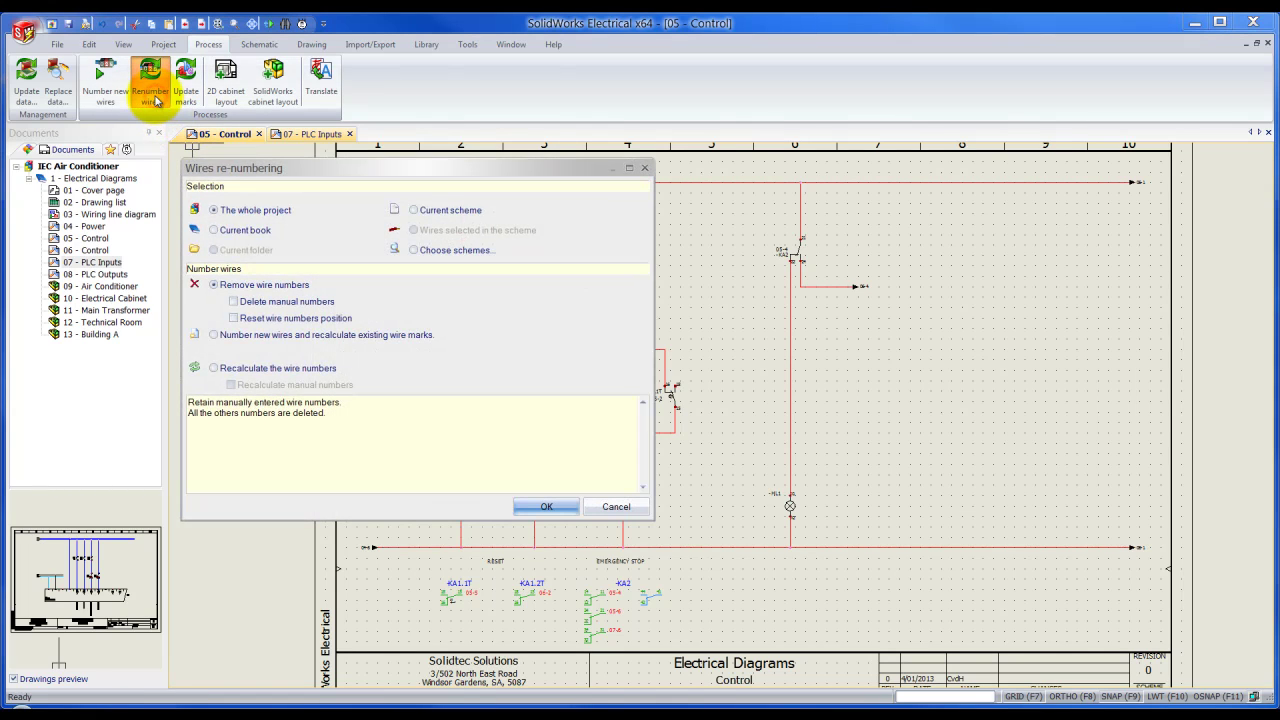
{"action": "left_click", "coordinate": [415, 212]}
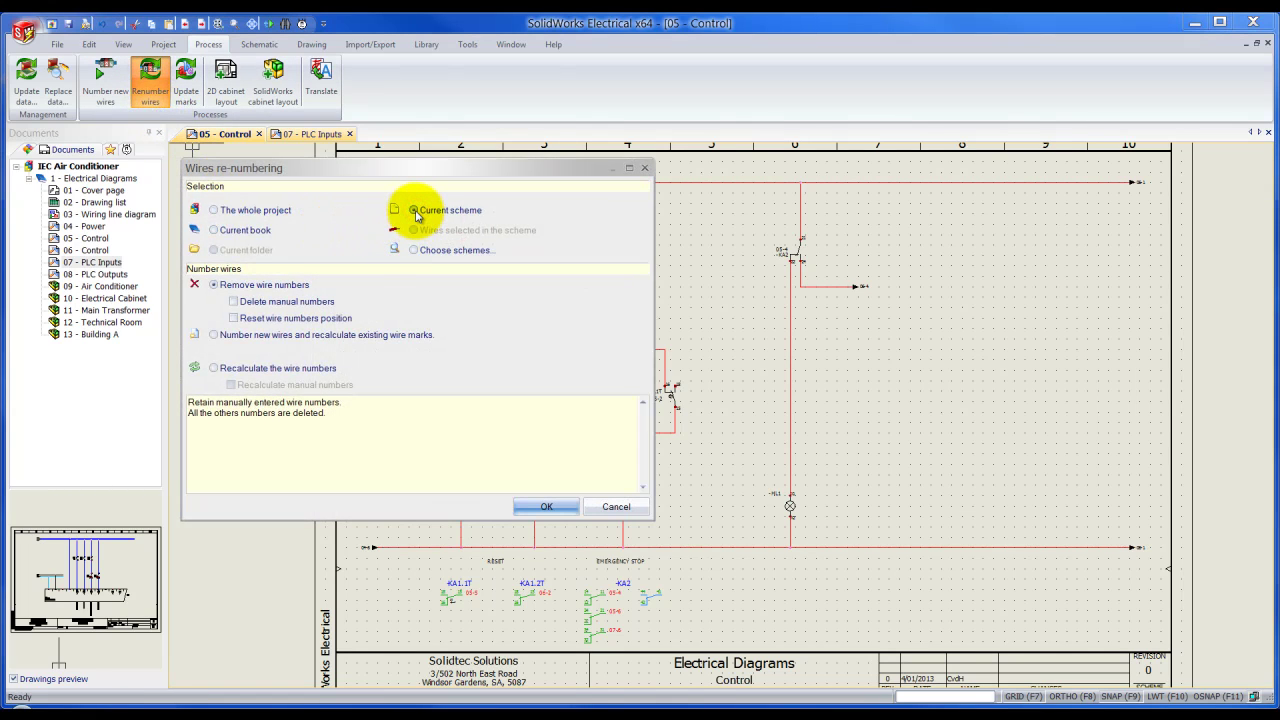
{"action": "left_click", "coordinate": [214, 335]}
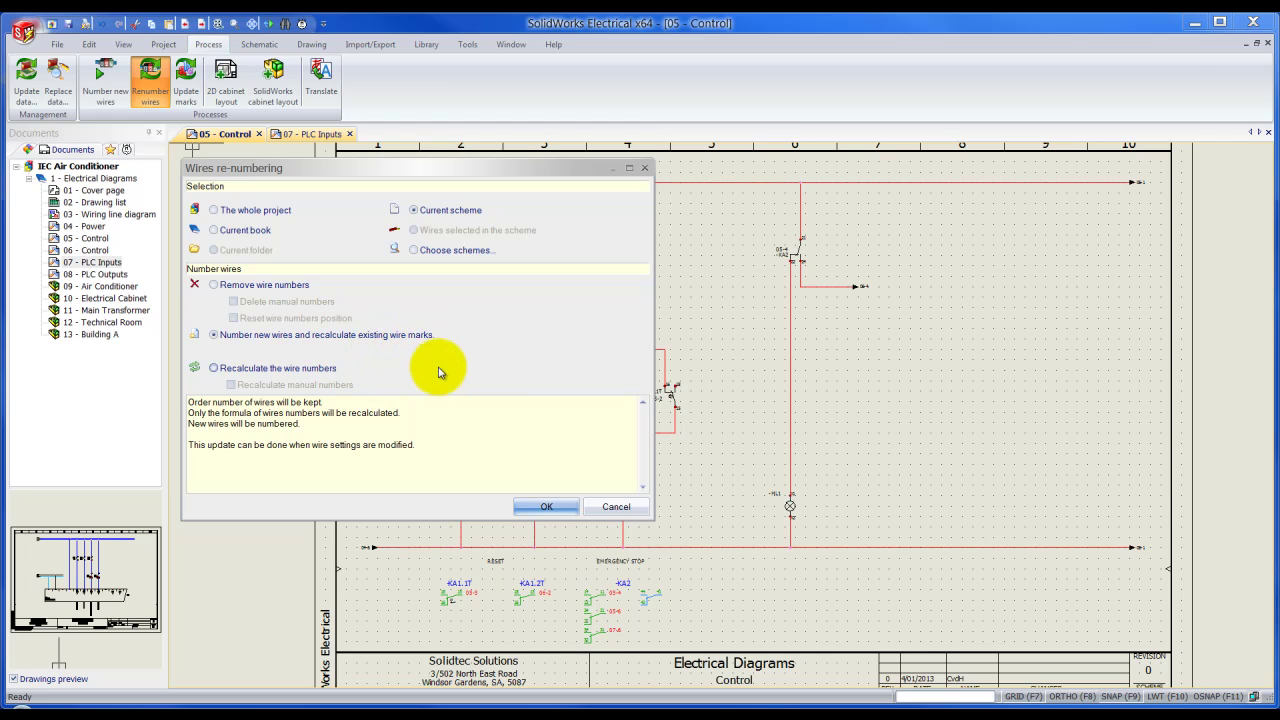
{"action": "left_click", "coordinate": [546, 507]}
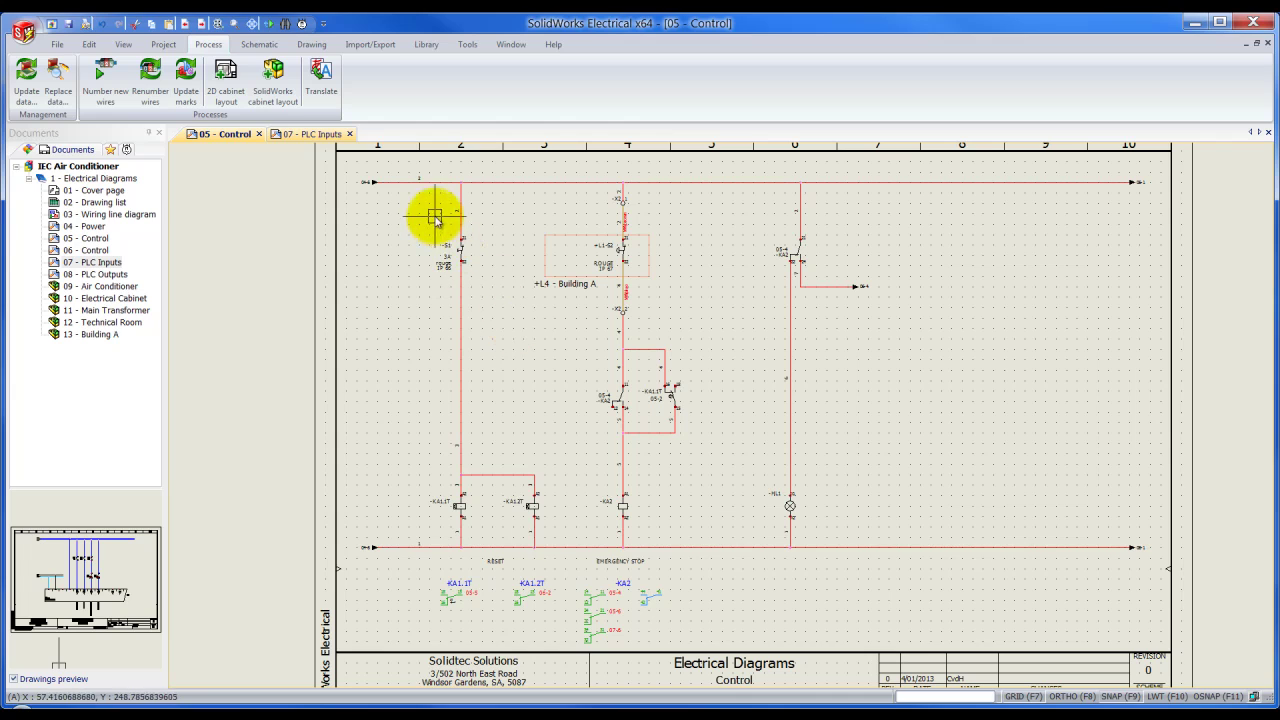
{"action": "scroll", "coordinate": [422, 182], "scroll_direction": "up", "scroll_amount": 4}
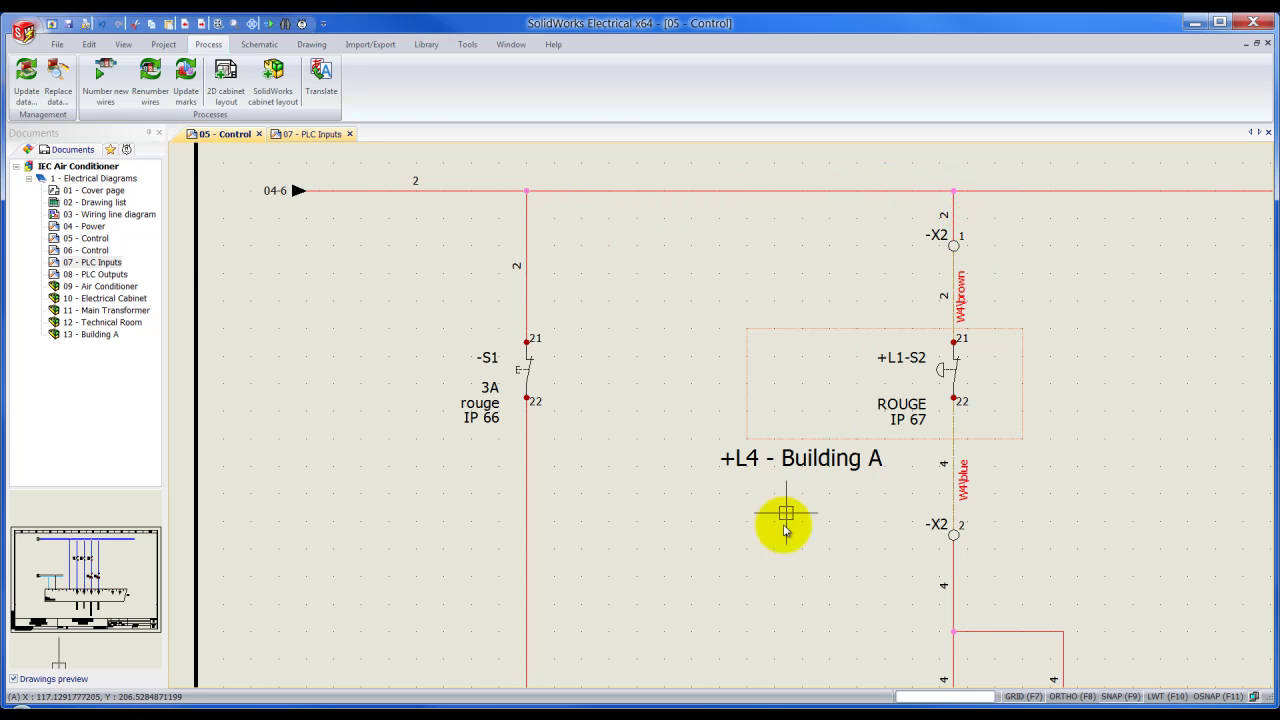
{"action": "middle_click_drag", "start_coordinate": [759, 631], "coordinate": [686, 213]}
{"action": "scroll", "coordinate": [626, 420], "scroll_direction": "down", "scroll_amount": 1}
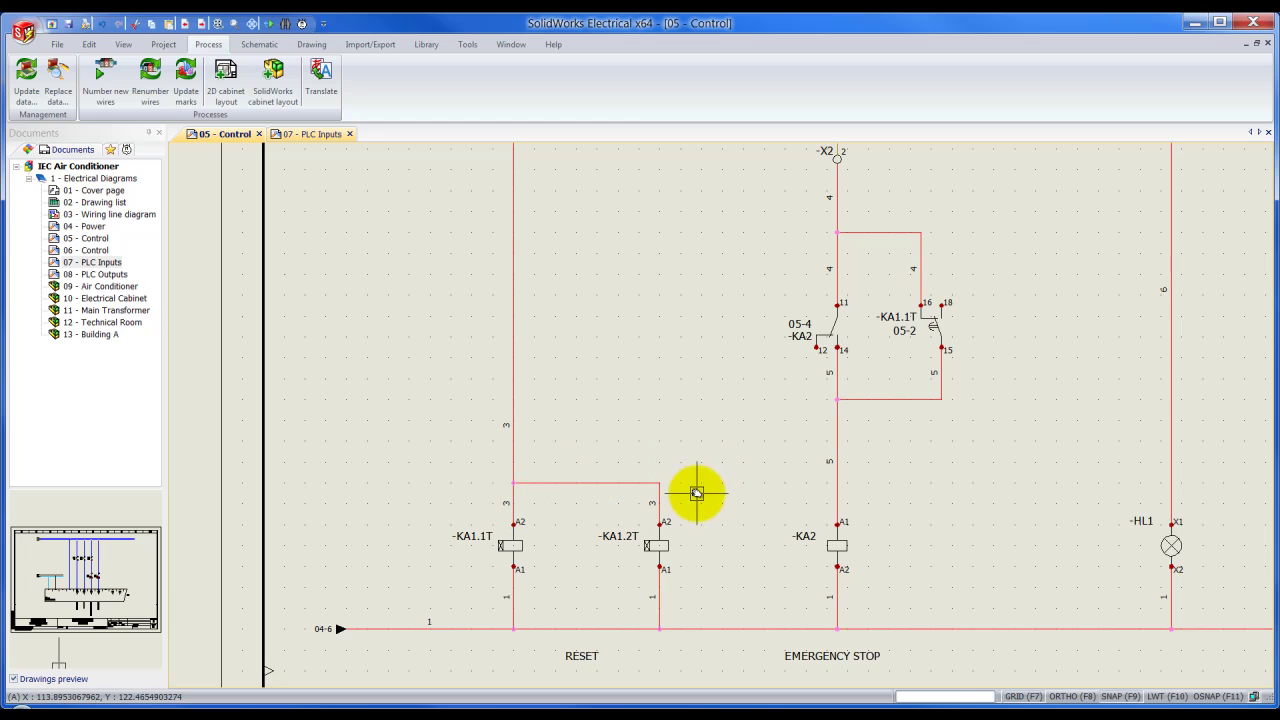
{"action": "middle_click_drag", "start_coordinate": [1014, 489], "coordinate": [970, 336]}
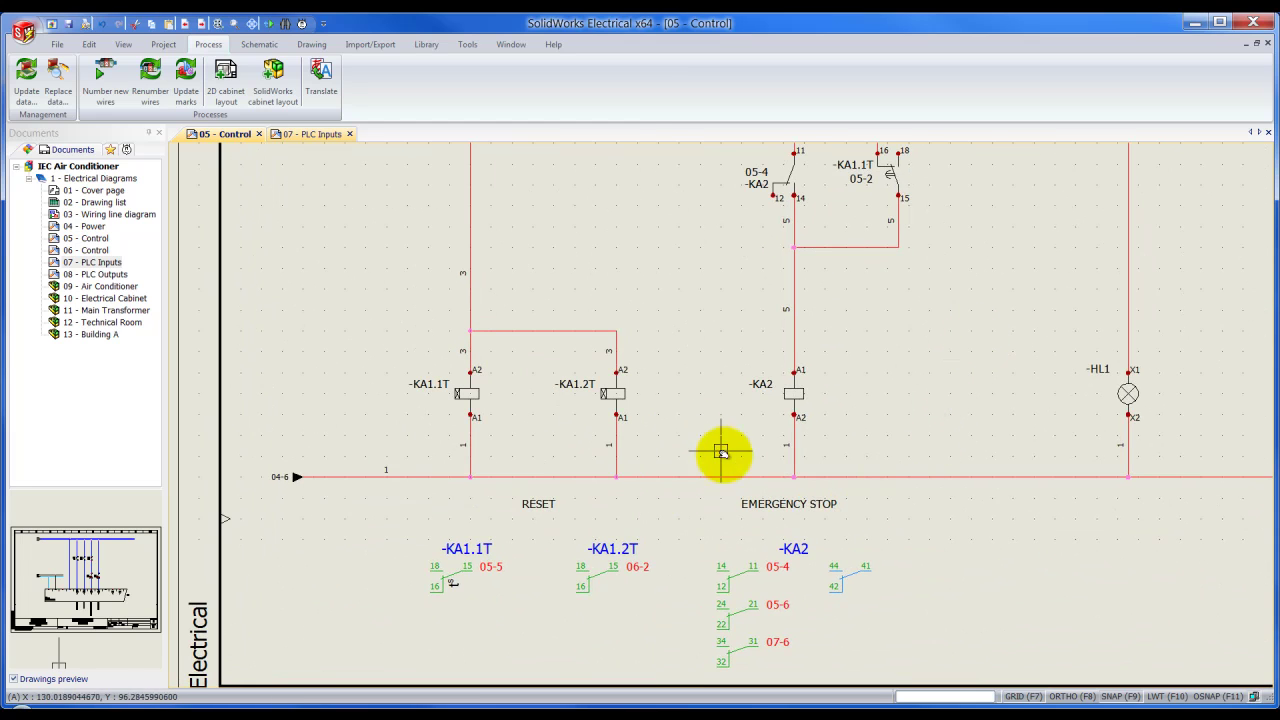
{"action": "middle_click", "coordinate": [877, 402]}
{"action": "middle_click", "coordinate": [877, 402]}
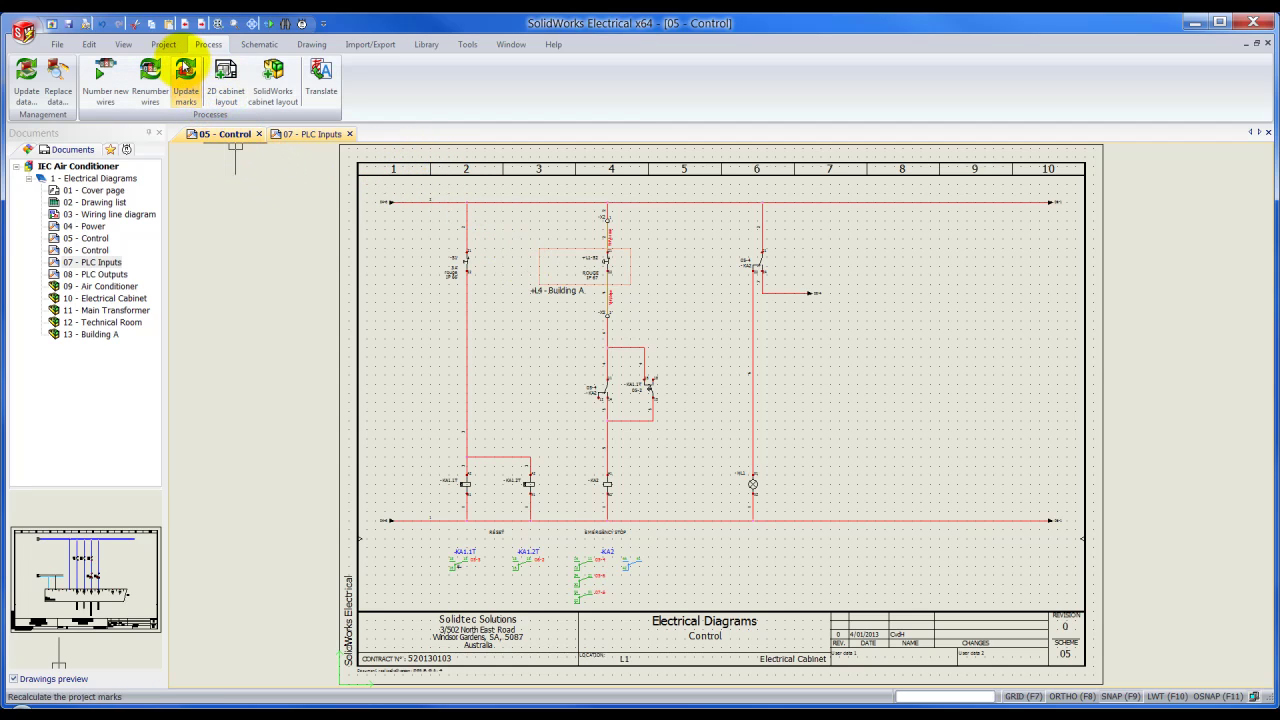
Step: In Project settings' Mark tab, set wire numbering direction to top-to-bottom, then left-to-right
{"action": "left_click", "coordinate": [164, 47]}
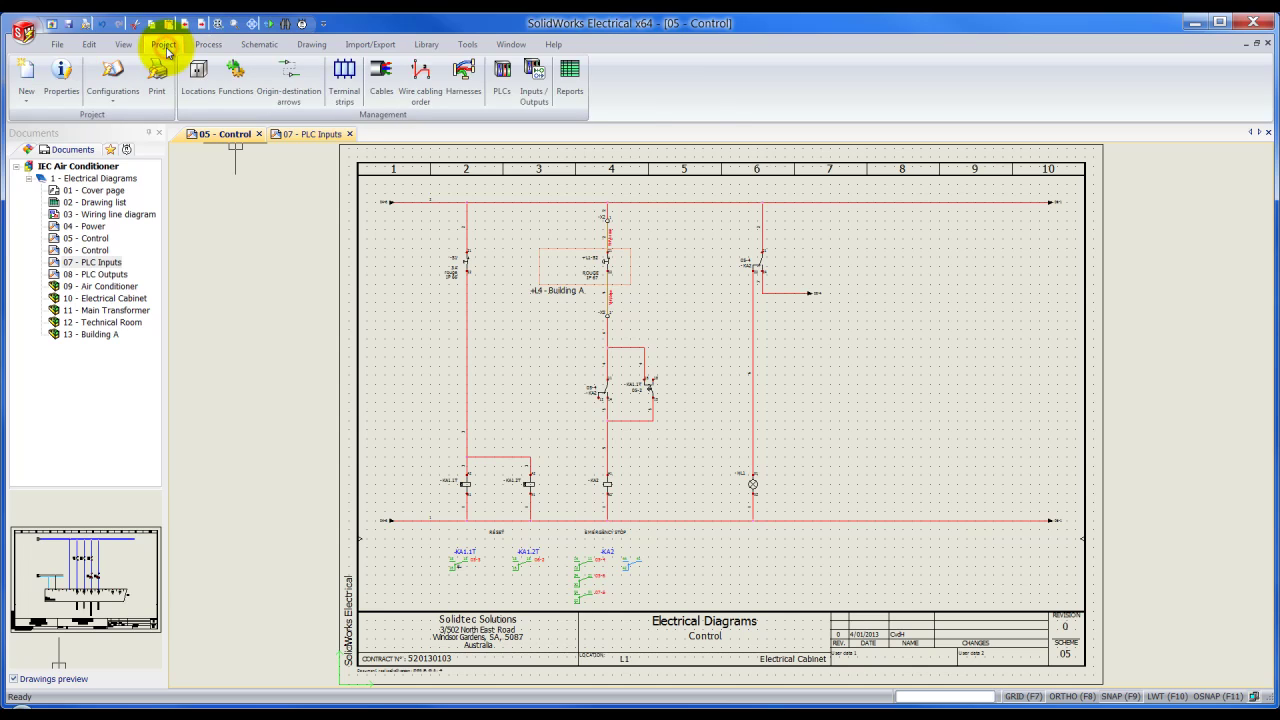
{"action": "left_click", "coordinate": [128, 76]}
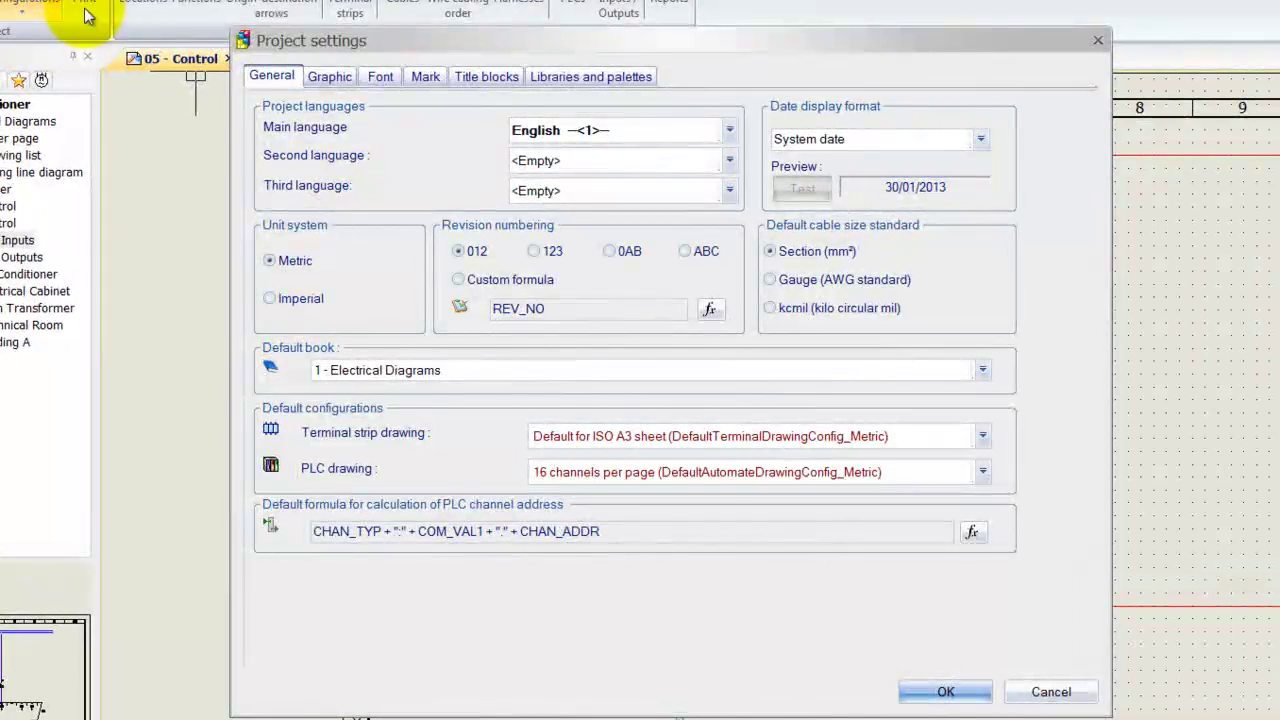
{"action": "left_click", "coordinate": [421, 77]}
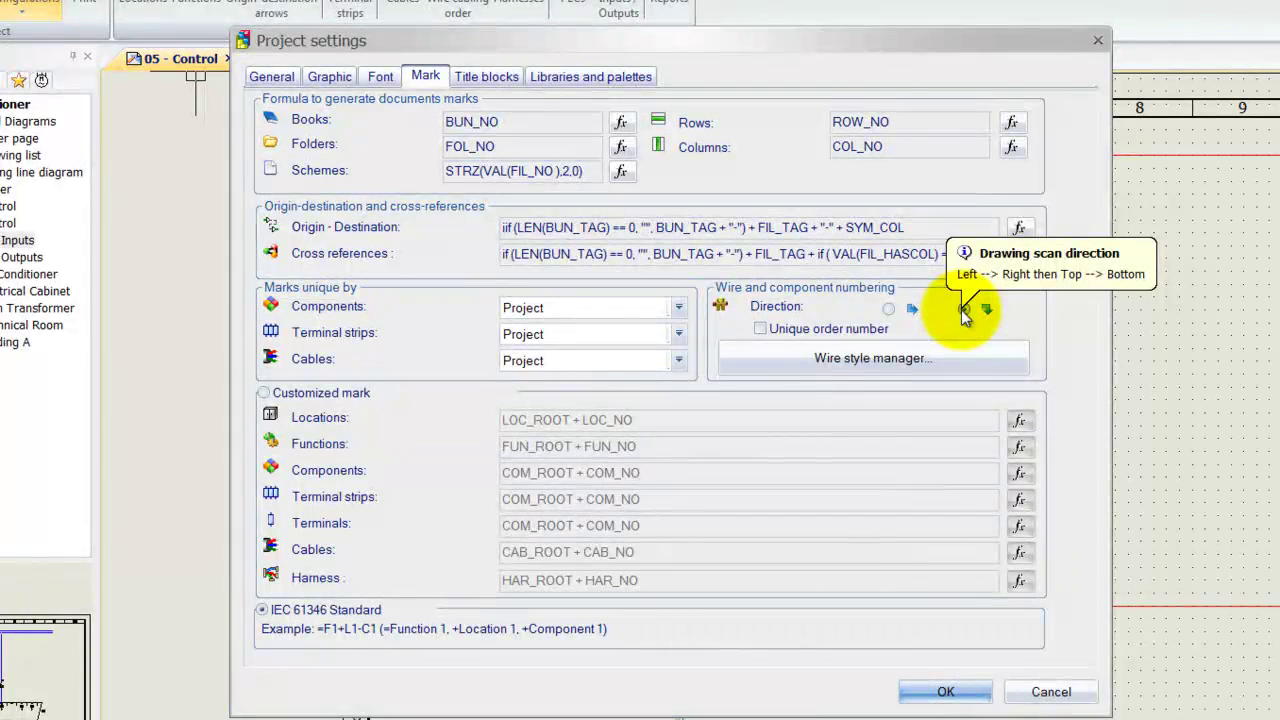
{"action": "left_click", "coordinate": [901, 313]}
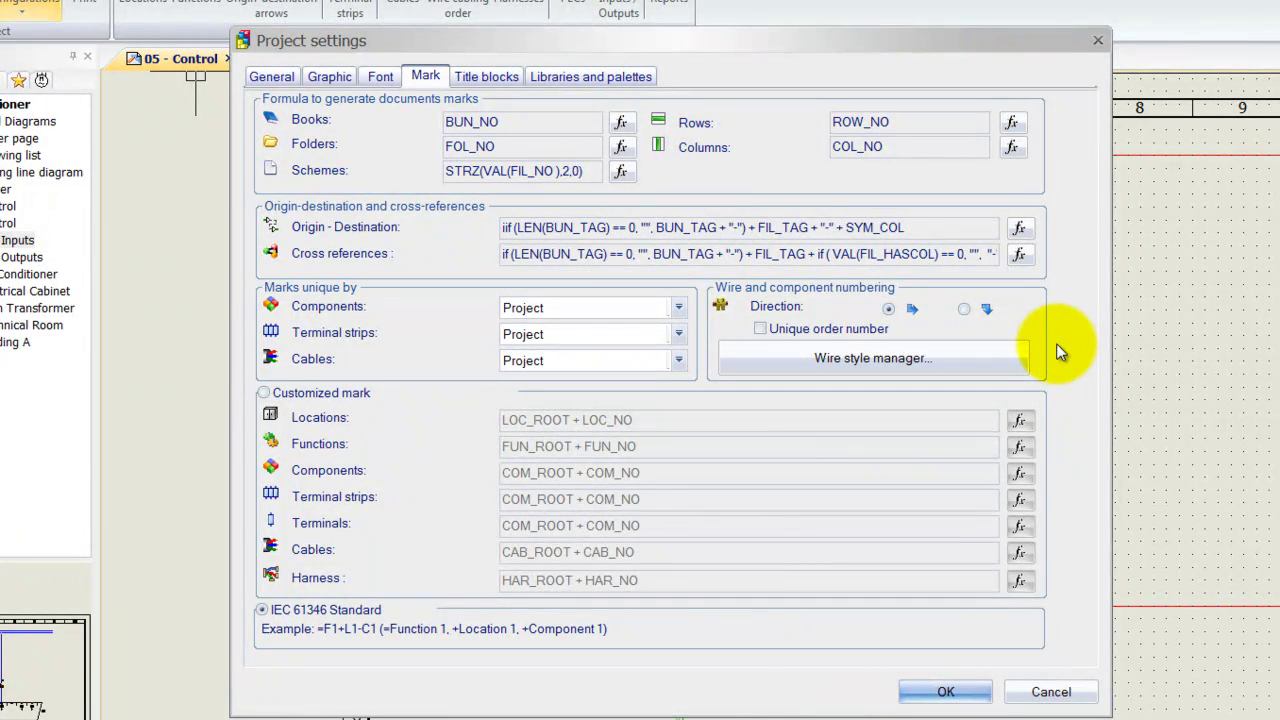
Step: Open the Wire style manager maximized, showing only the AC Live & Neutral Control - Control style
{"action": "left_click", "coordinate": [944, 368]}
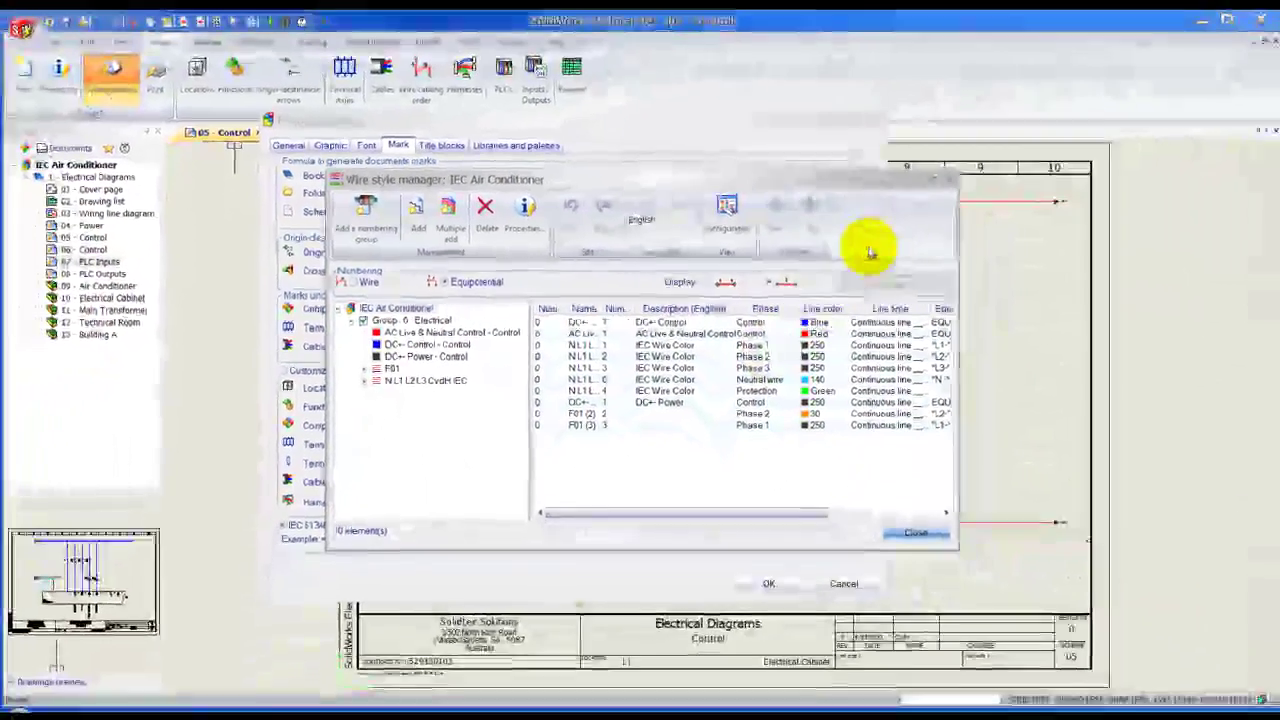
{"action": "left_click", "coordinate": [929, 181]}
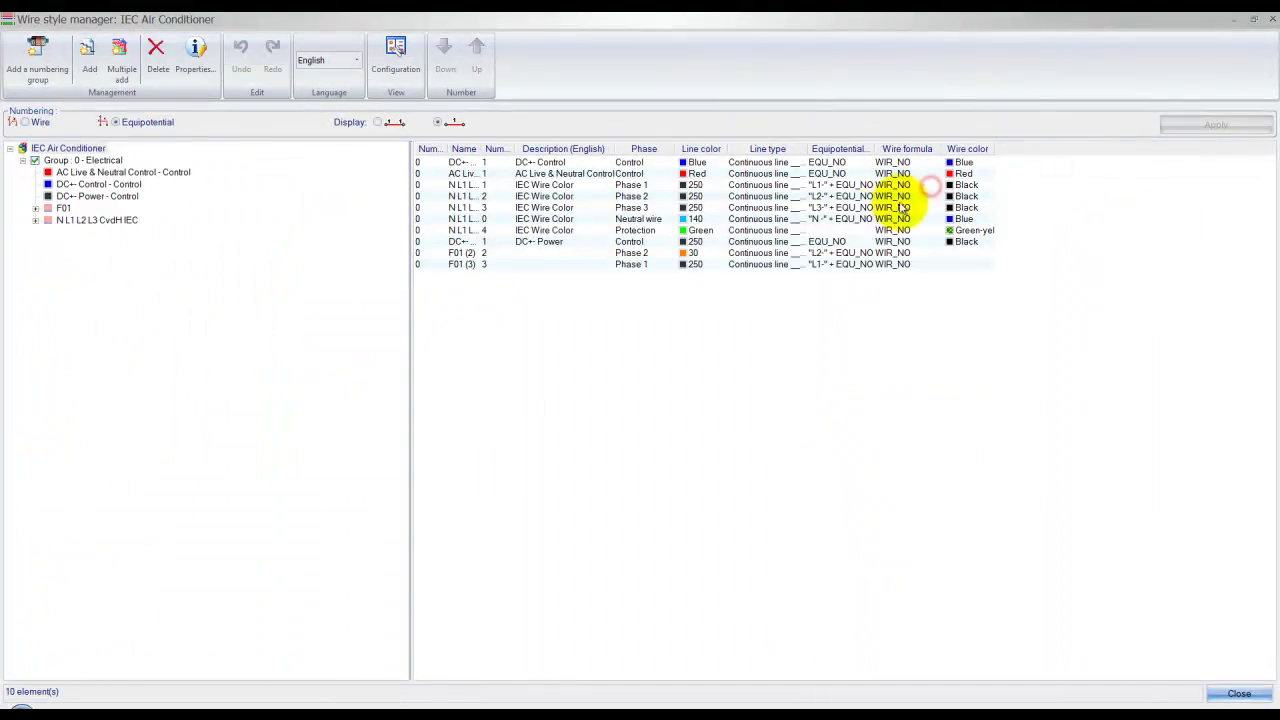
{"action": "left_click", "coordinate": [95, 174]}
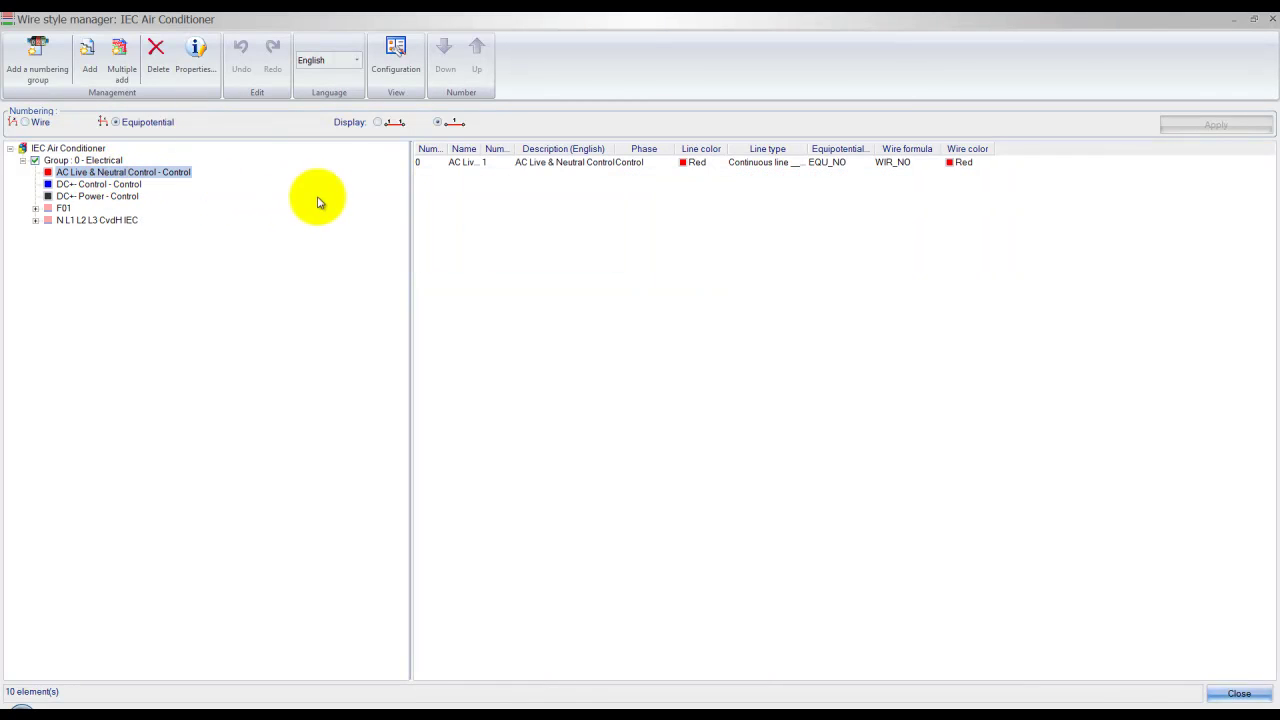
Step: Open the AC Live & Neutral Control wire style properties and resize the window narrower
{"action": "double_click", "coordinate": [548, 164]}
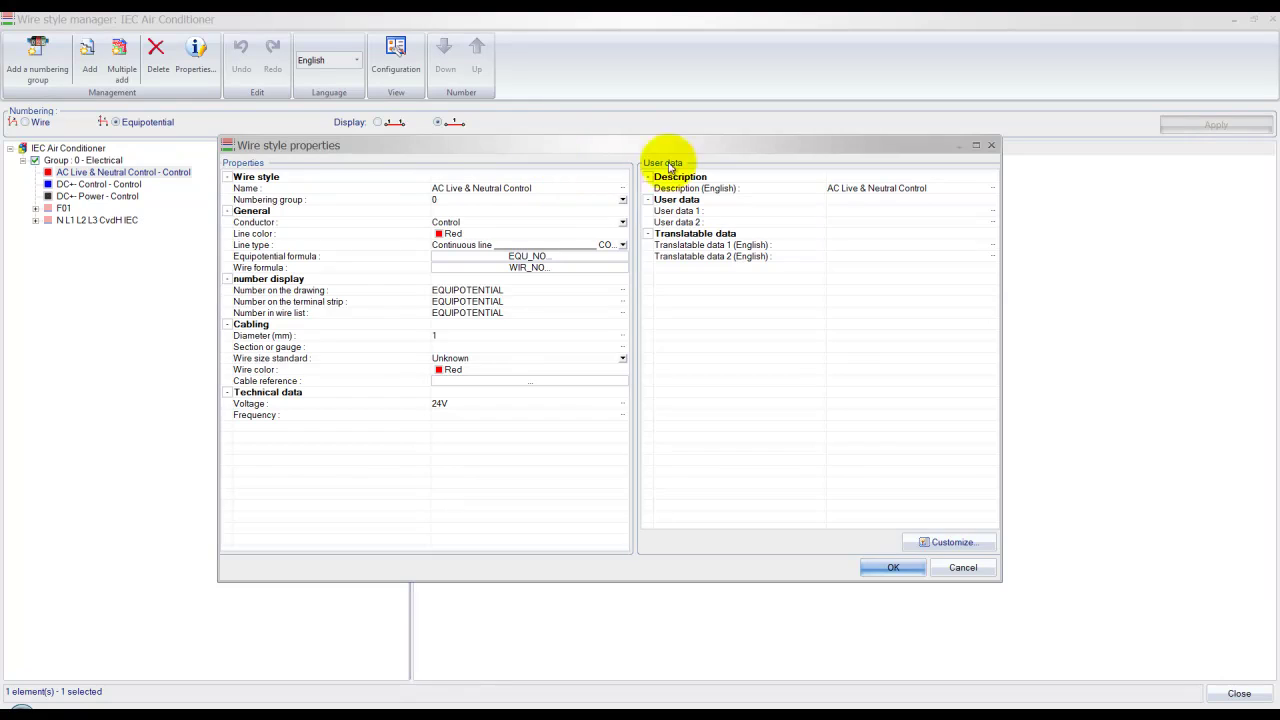
{"action": "left_click", "coordinate": [976, 147]}
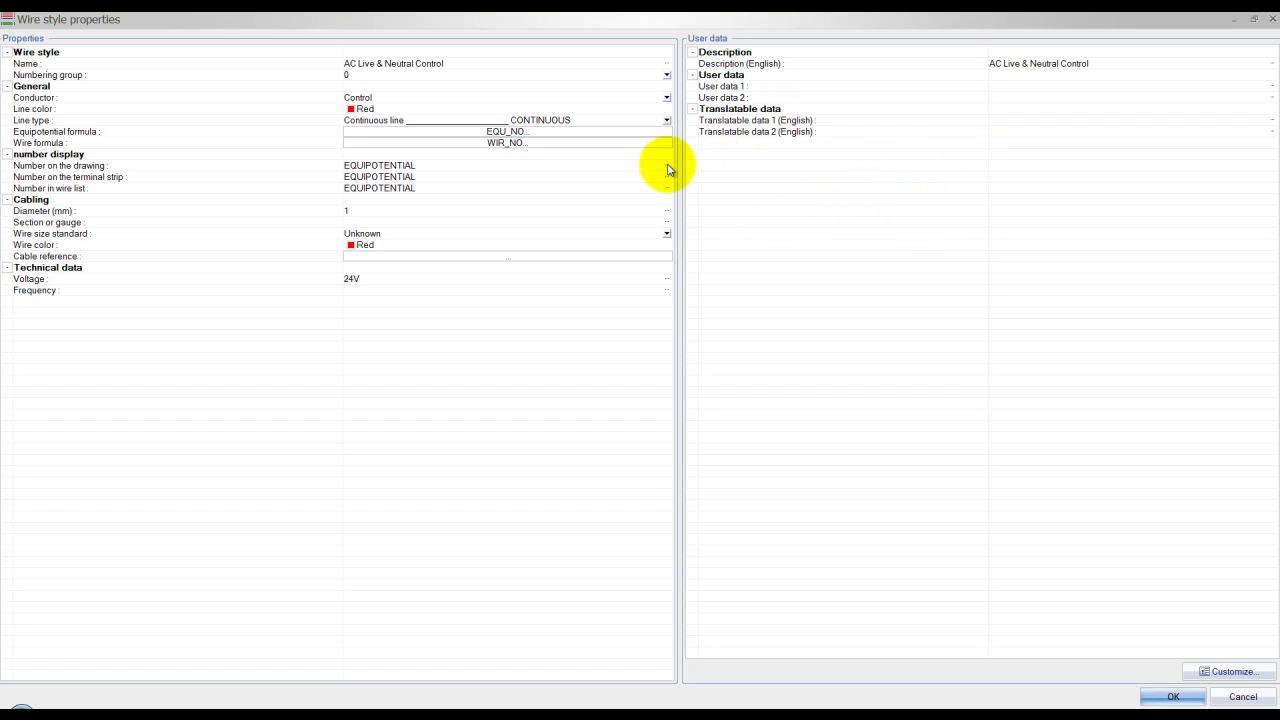
{"action": "left_click", "coordinate": [1253, 19]}
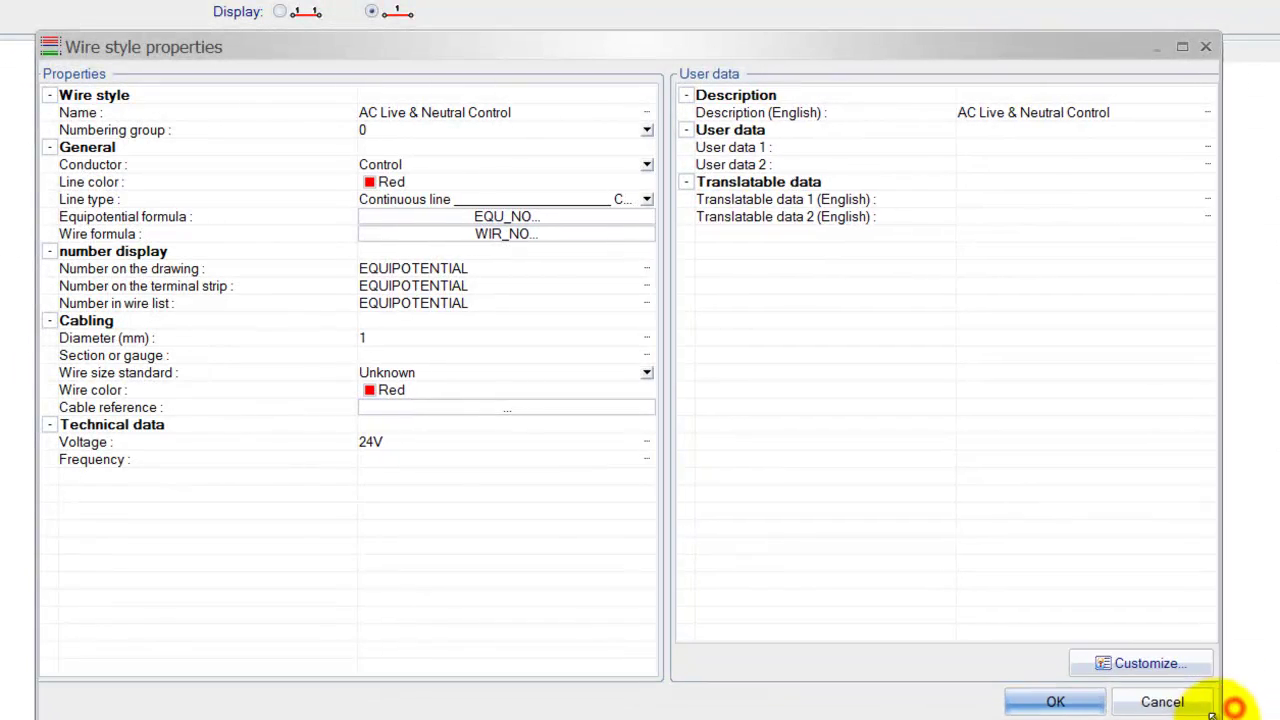
{"action": "left_click_drag", "start_coordinate": [1146, 716], "coordinate": [1092, 716]}
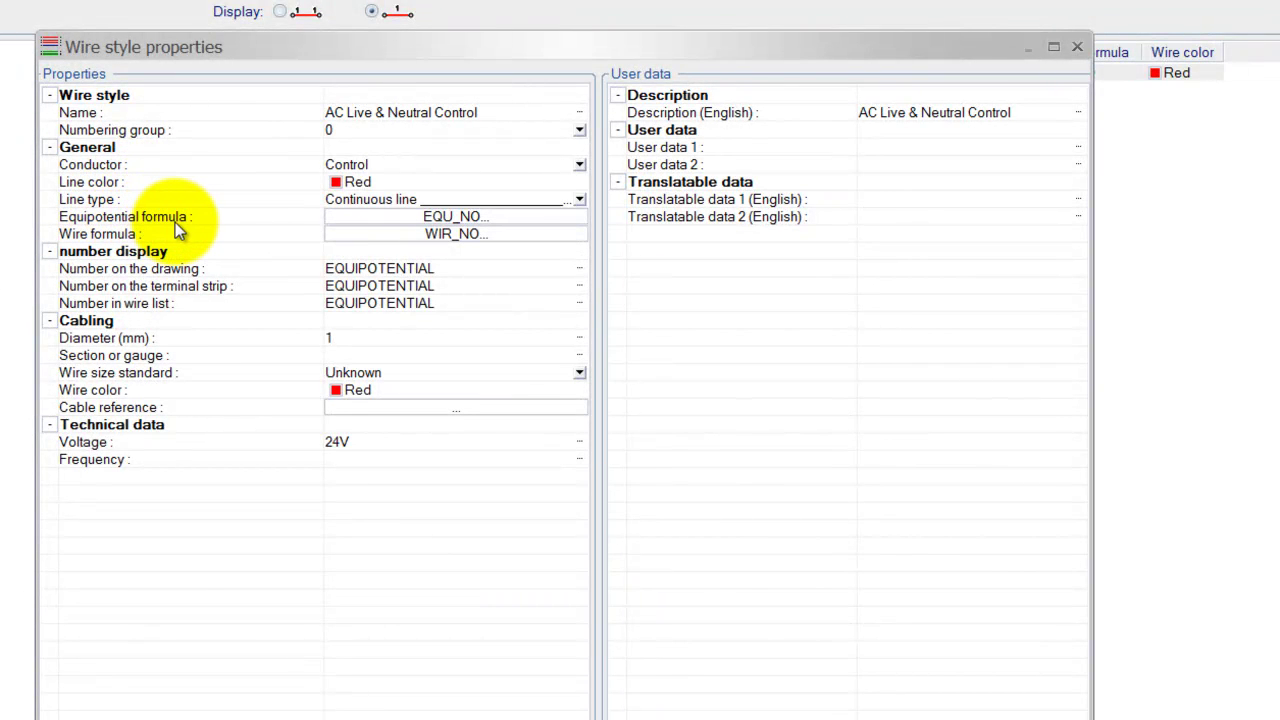
Step: Clear the existing EQU_NO wire mark formula and start it with the file mark FIL_TAG
{"action": "left_click", "coordinate": [446, 223]}
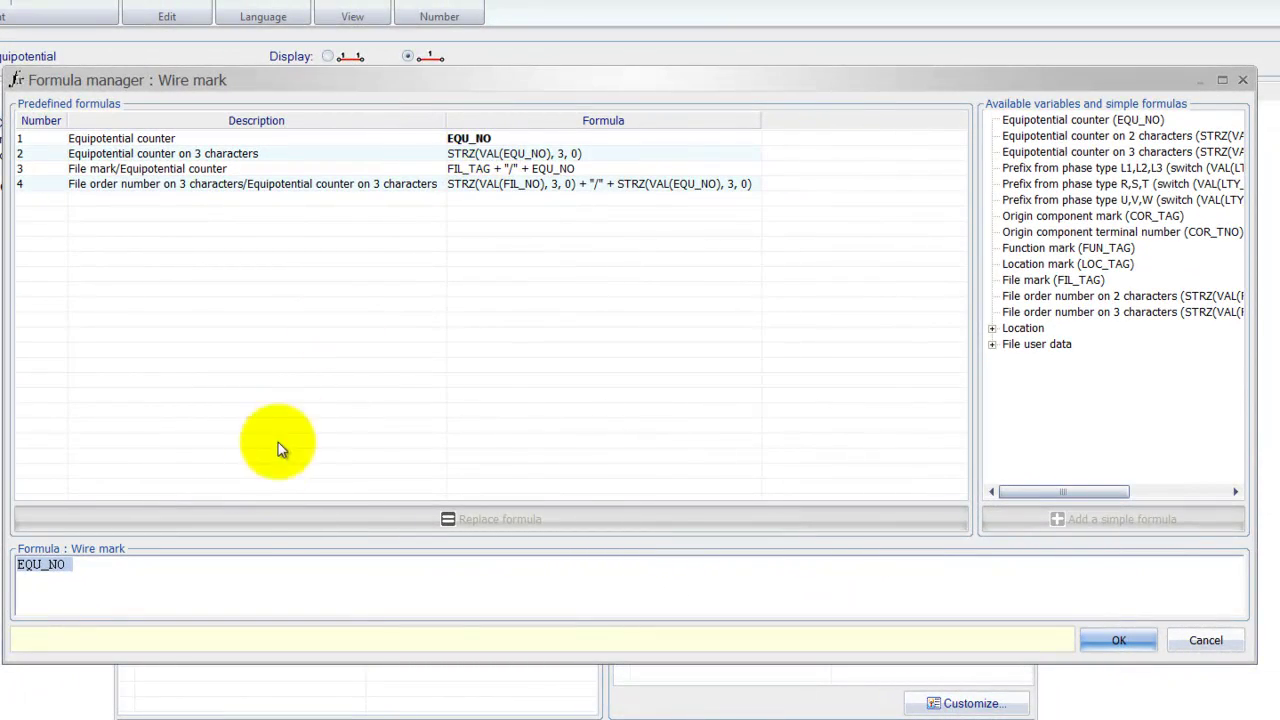
{"action": "left_click", "coordinate": [240, 566]}
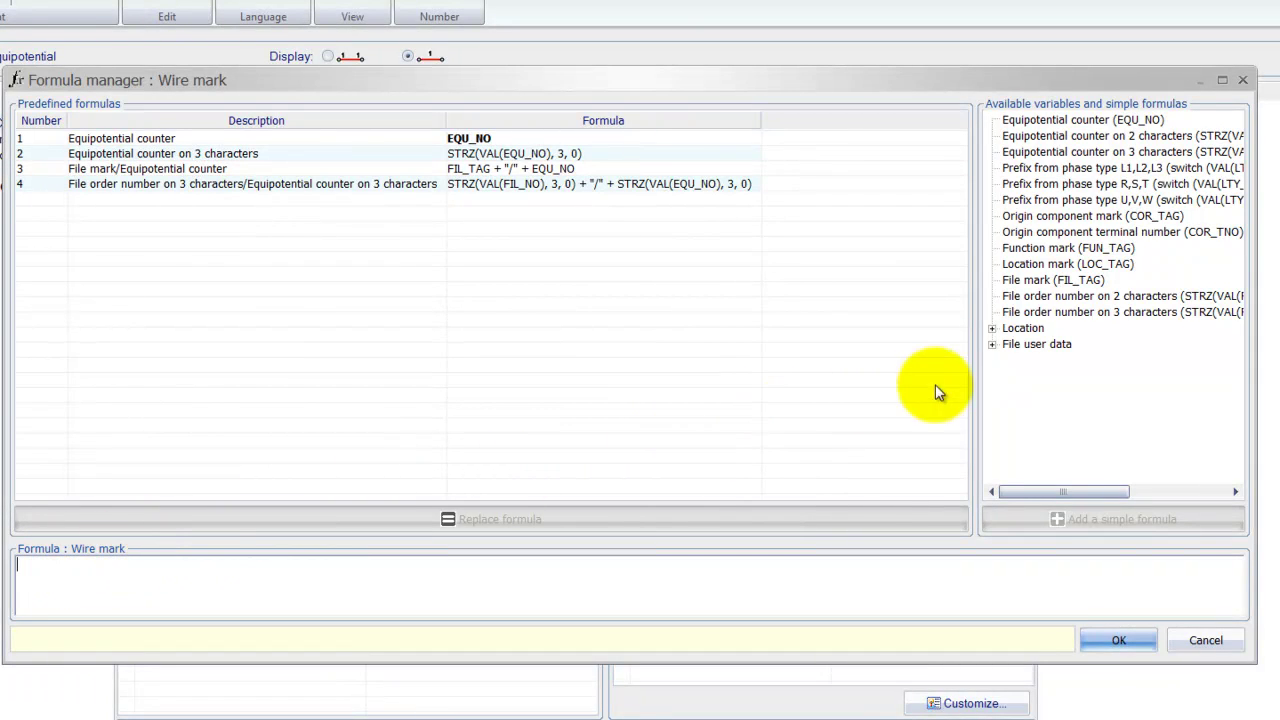
{"action": "double_click", "coordinate": [1046, 282]}
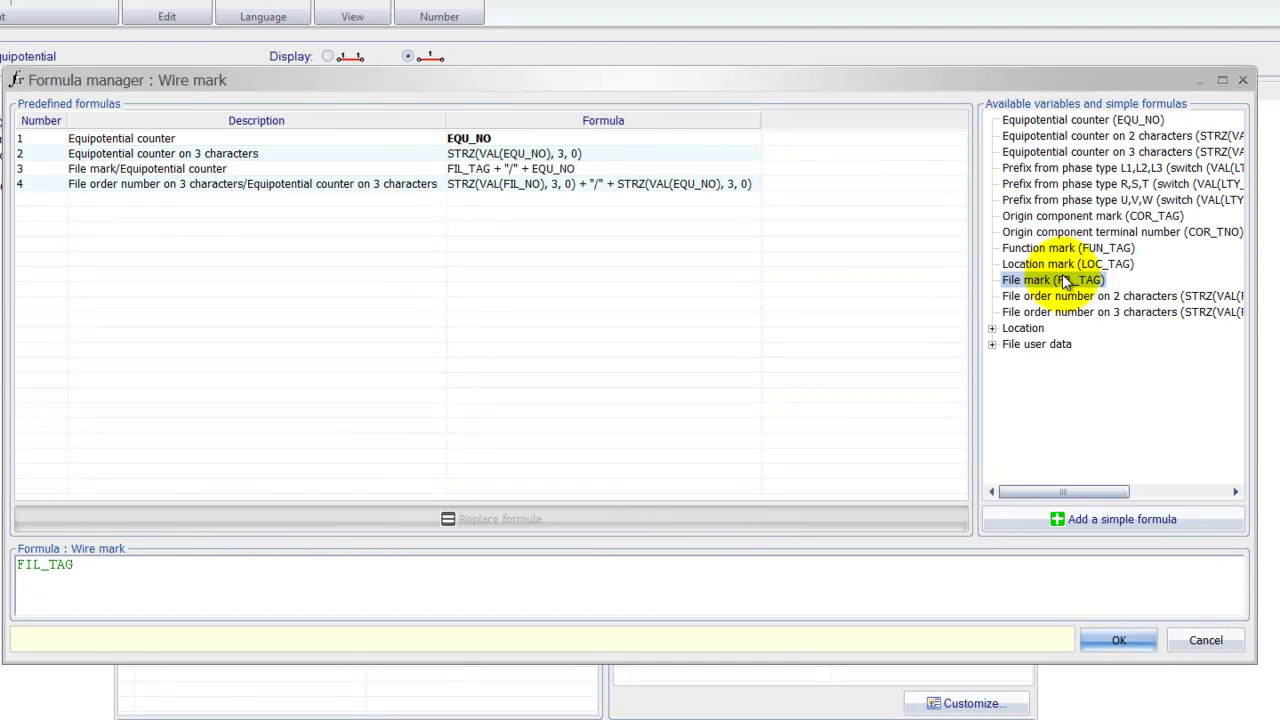
Step: Append the column number LIN_COL and the 2-character equipotential counter STRZ(VAL(EQU_NO), 2, 0)
{"action": "left_click", "coordinate": [993, 329]}
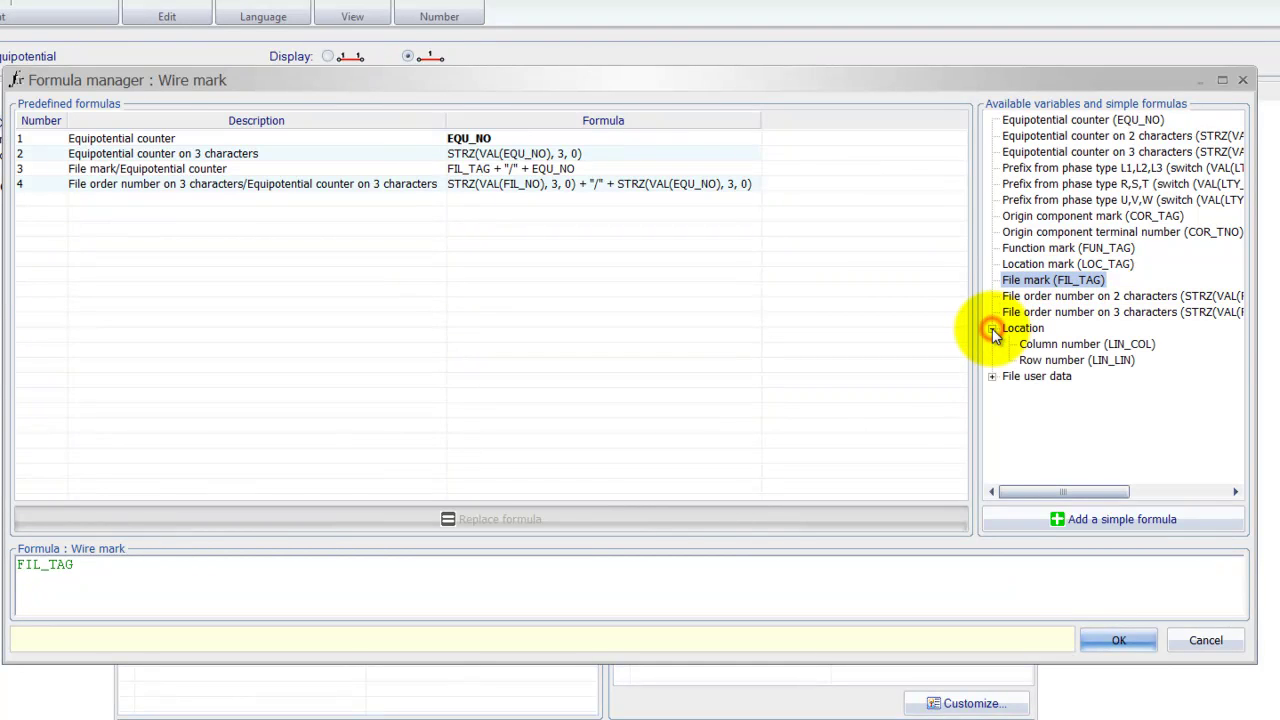
{"action": "double_click", "coordinate": [1073, 345]}
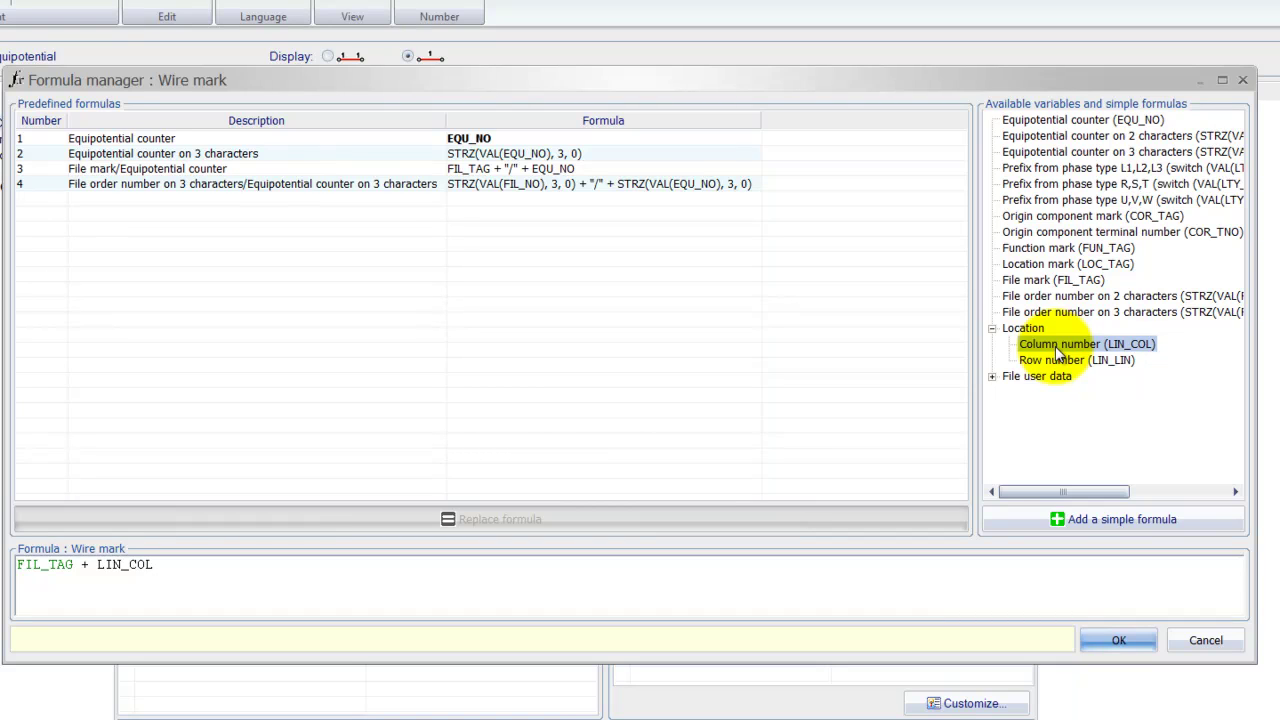
{"action": "double_click", "coordinate": [1076, 143]}
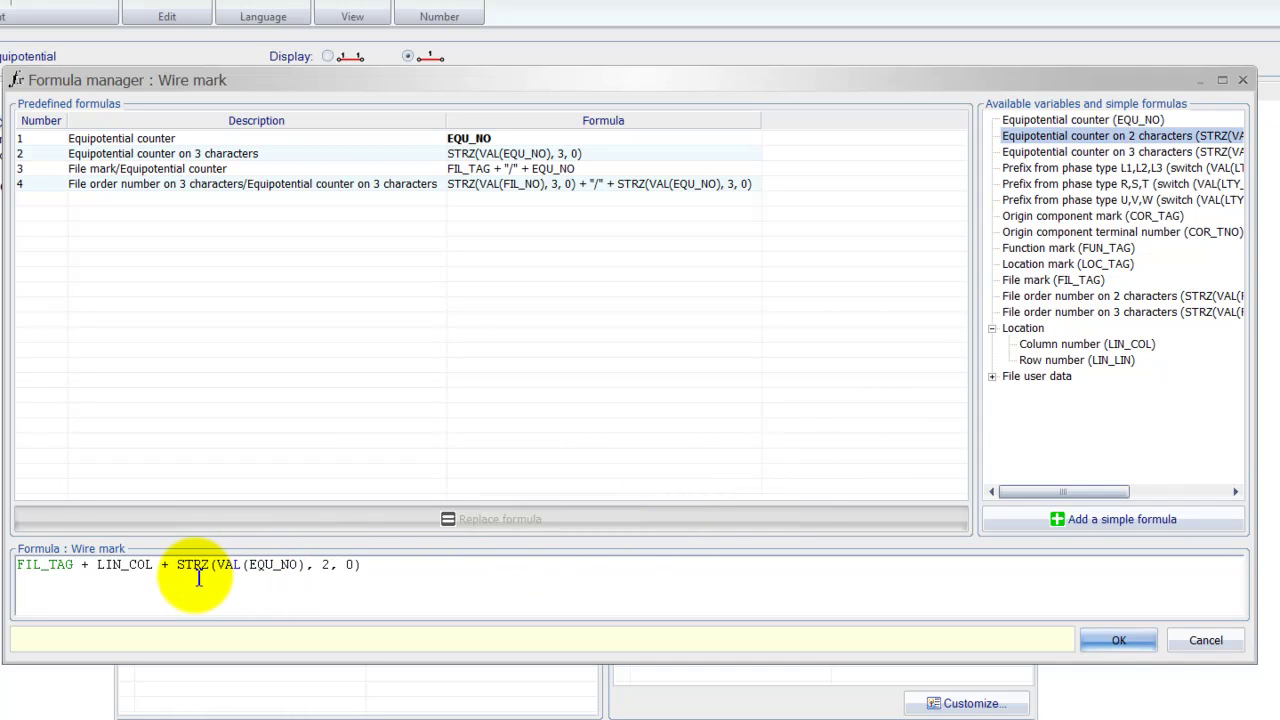
Step: Begin wrapping LIN_COL as STRZ(VAL(...), 2, 0) by typing the STRZ text before it
{"action": "left_click_drag", "start_coordinate": [177, 564], "coordinate": [349, 590]}
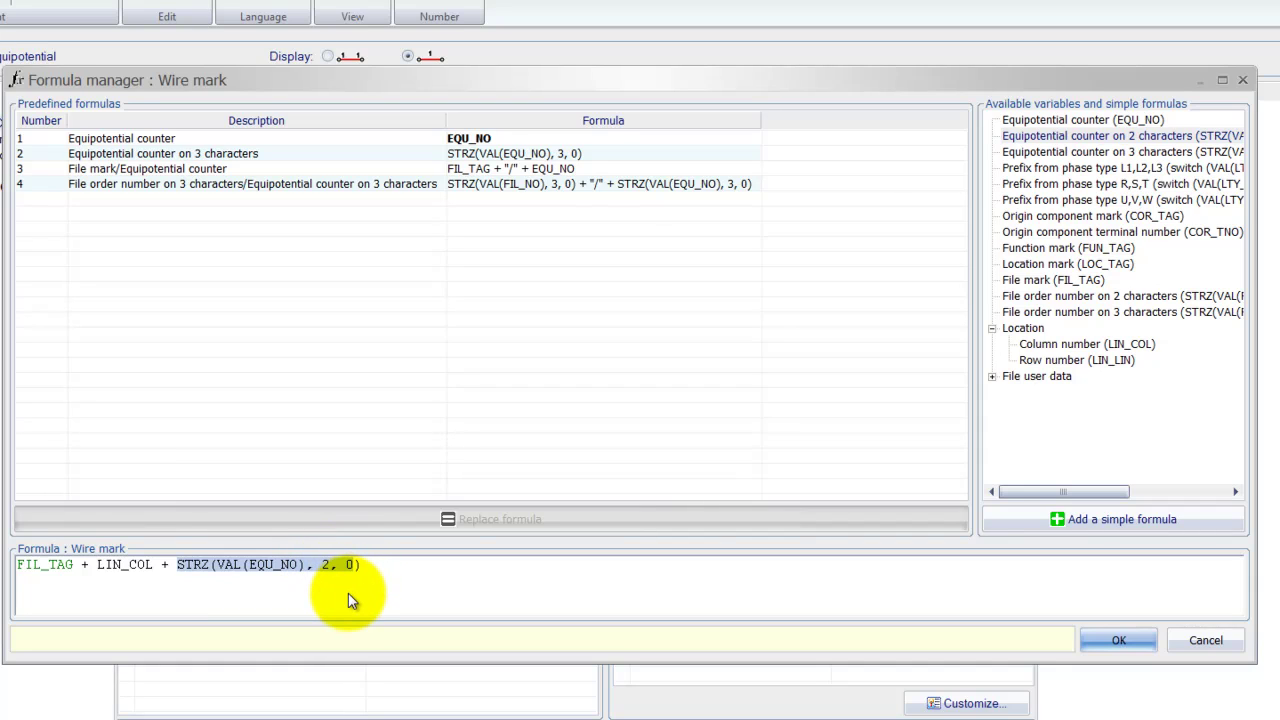
{"action": "left_click", "coordinate": [348, 595]}
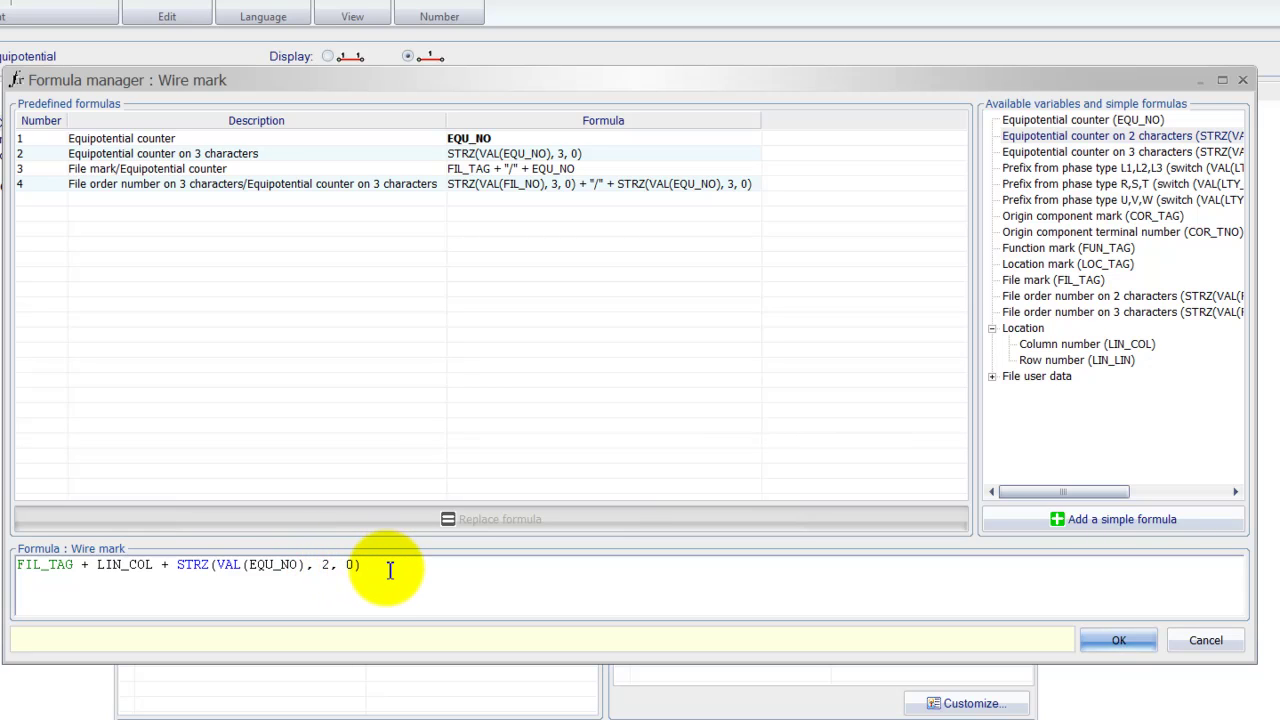
{"action": "left_click", "coordinate": [97, 565]}
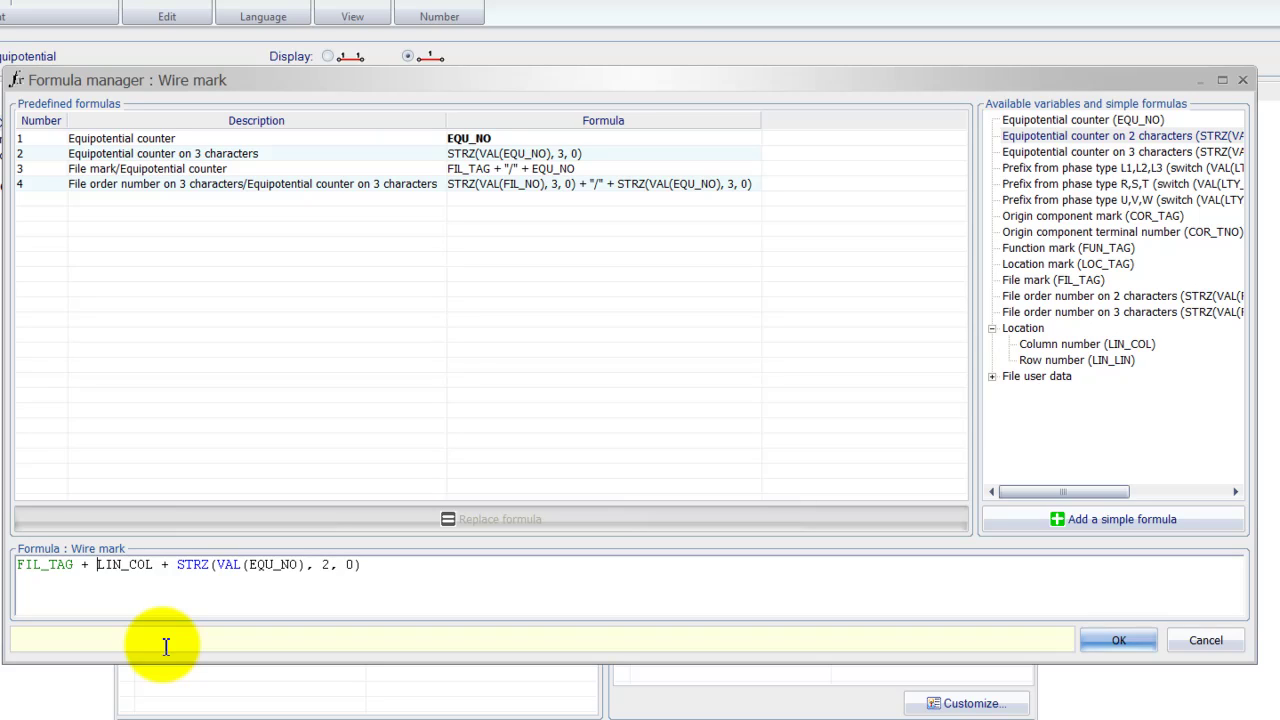
{"action": "type", "text": "STRZ"}
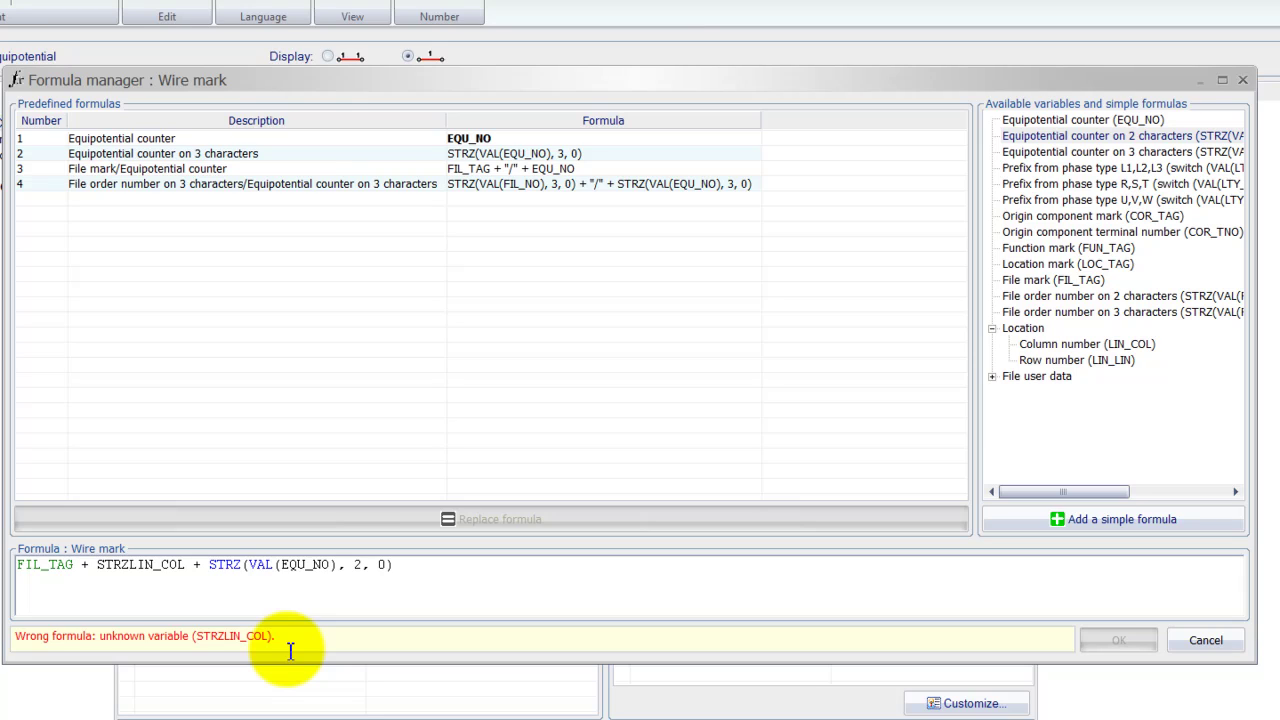
{"action": "type", "text": "(VAL"}
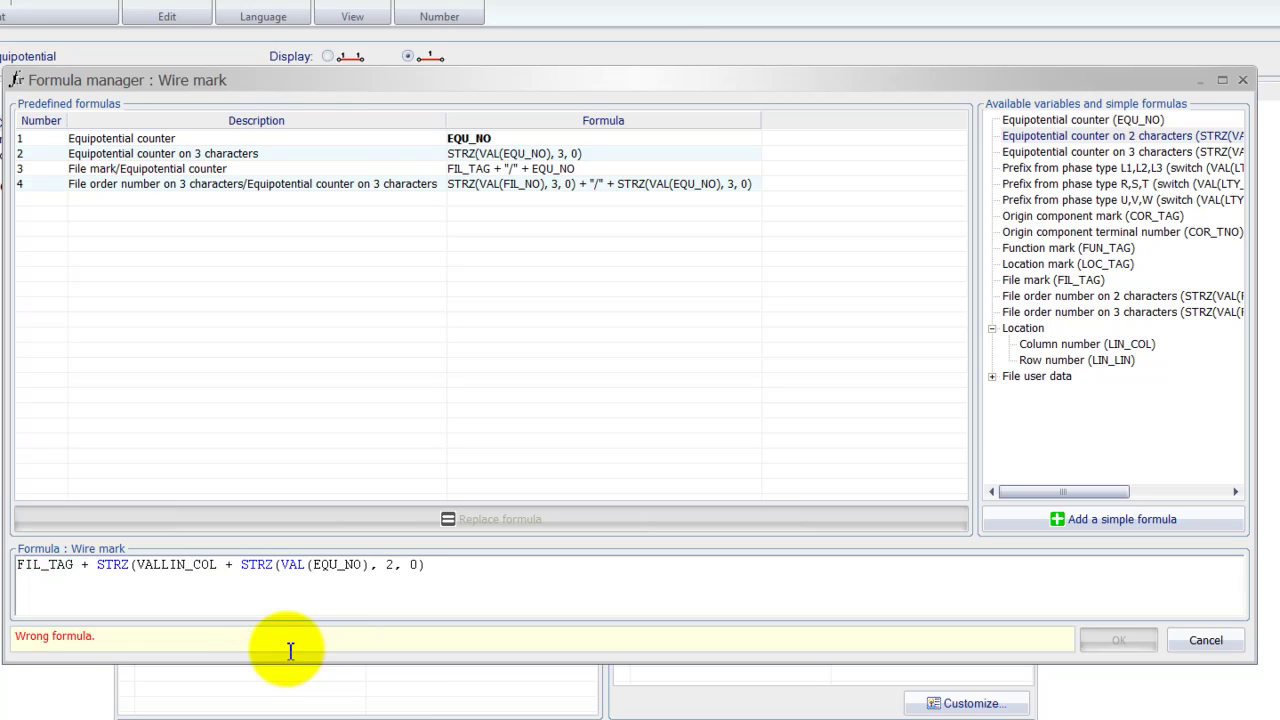
{"action": "type", "text": "(EQU_NO"}
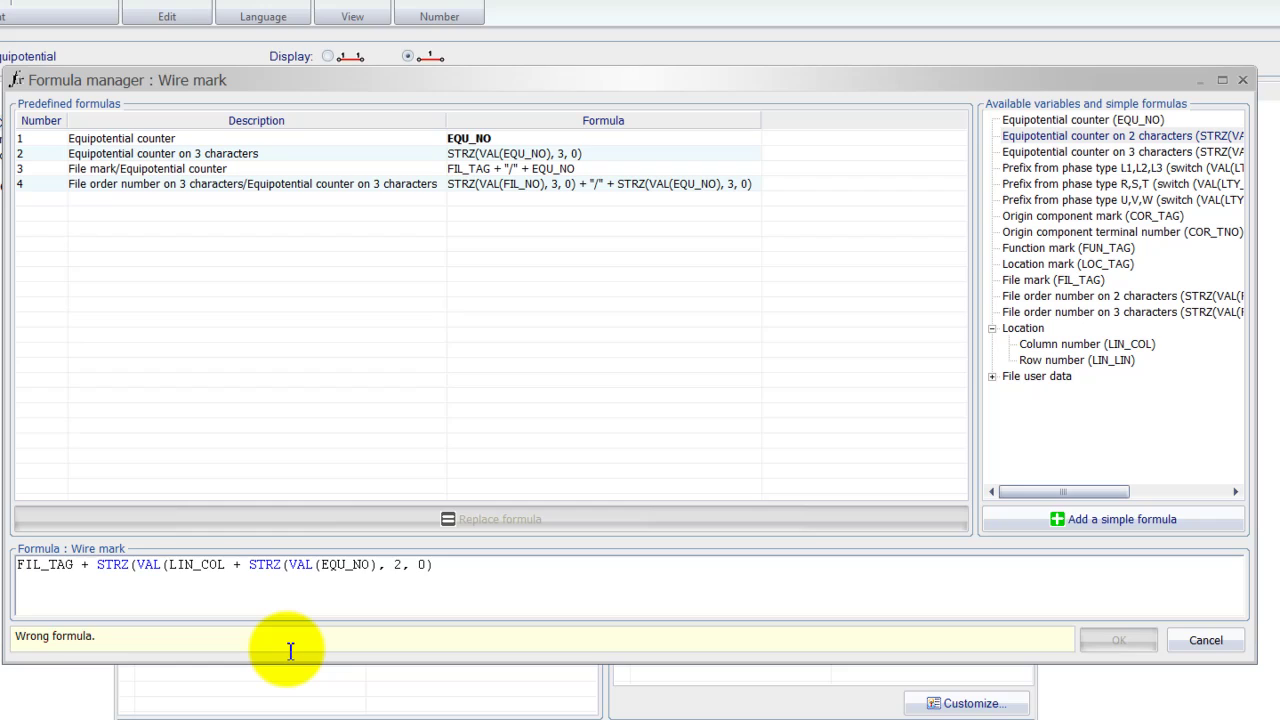
{"action": "type", "text": ")"}
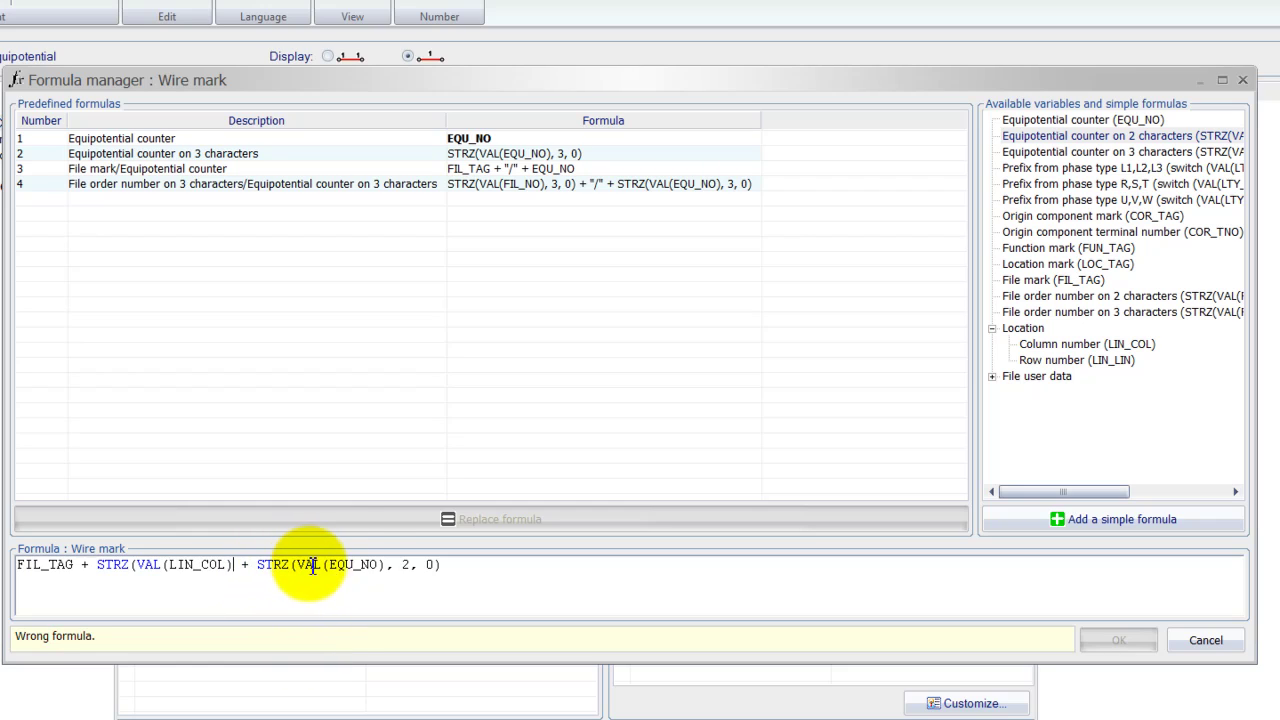
{"action": "type", "text": ","}
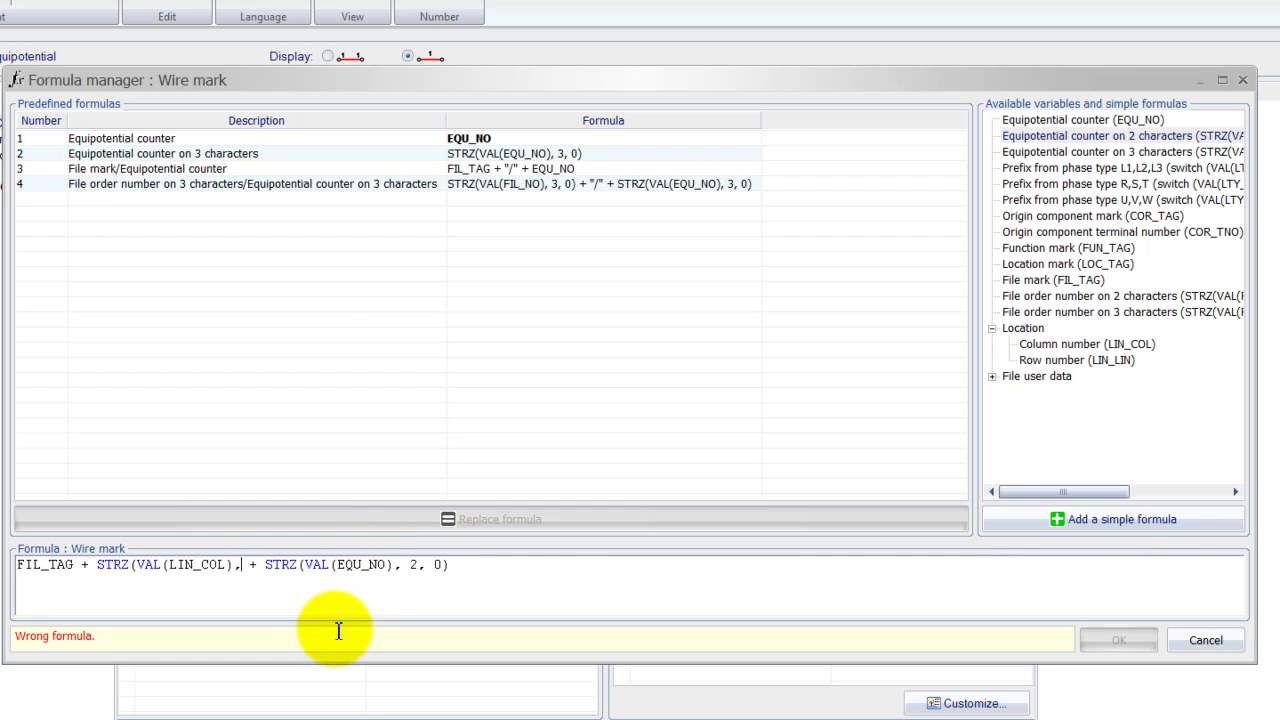
{"action": "type", "text": " 2 "}
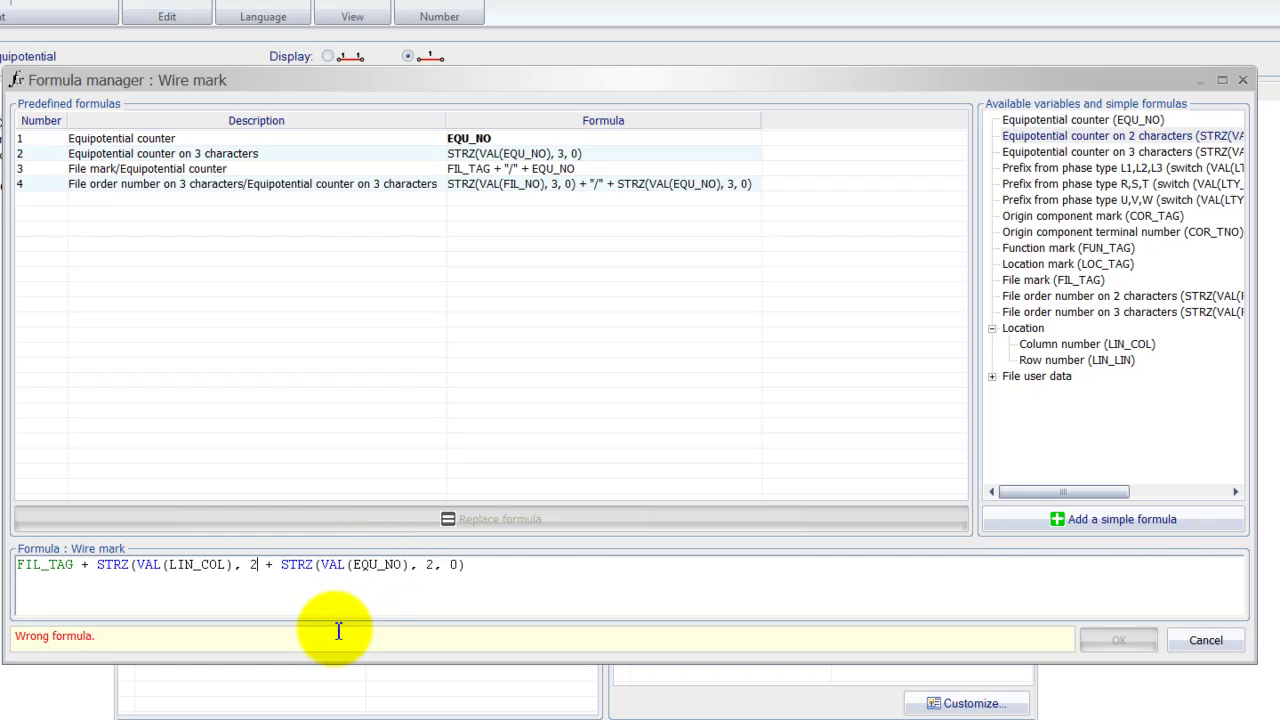
{"action": "type", "text": ", 0)"}
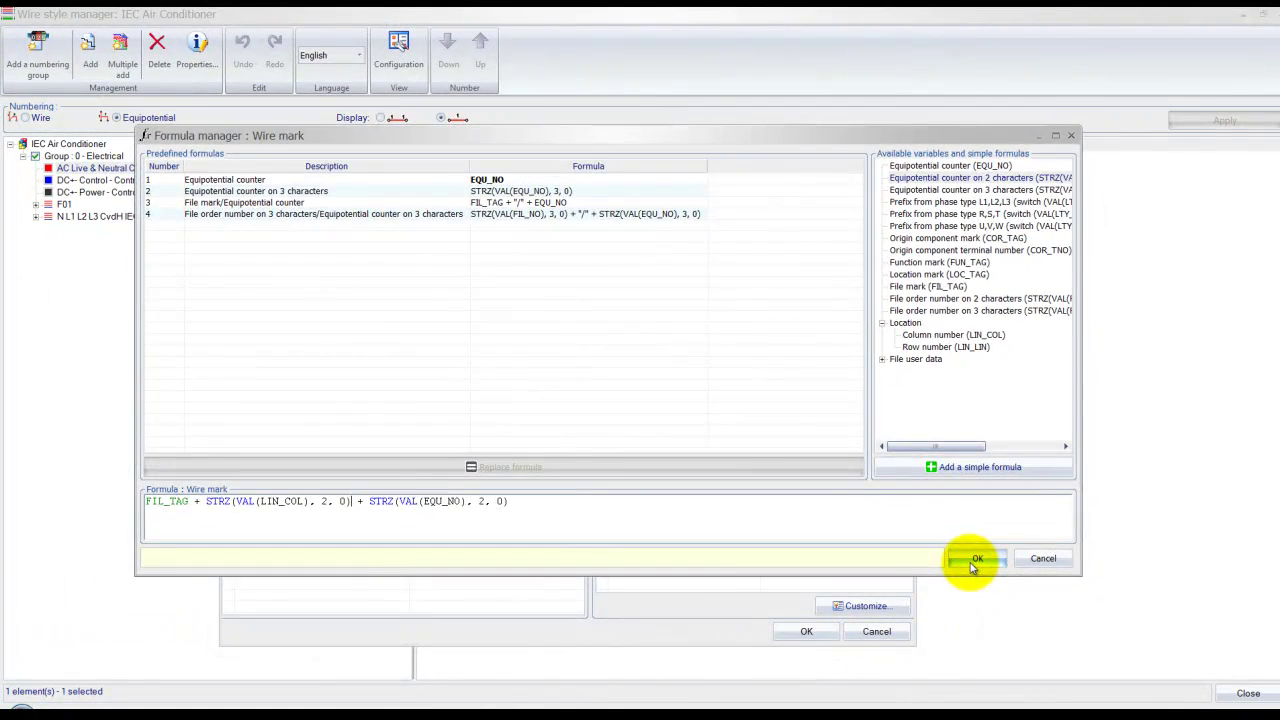
Step: Confirm the formula and wire style properties, close the Wire style manager, and accept Project settings
{"action": "left_click", "coordinate": [974, 560]}
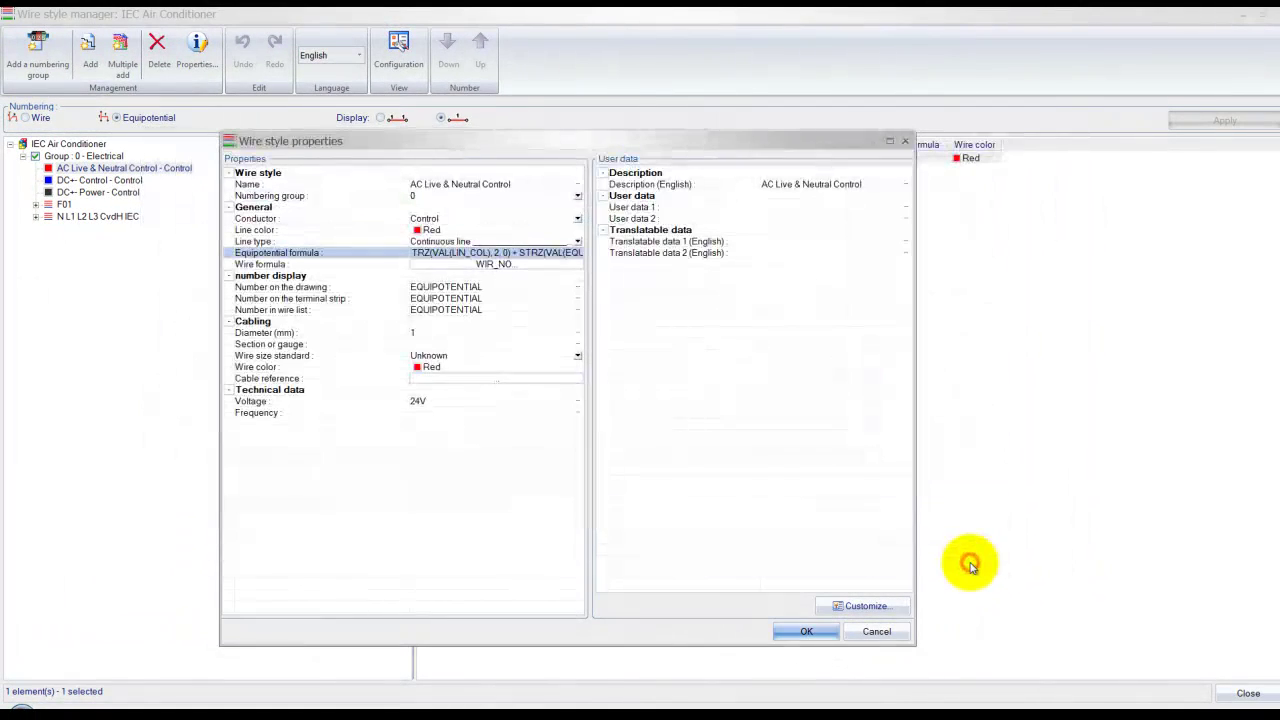
{"action": "left_click", "coordinate": [797, 632]}
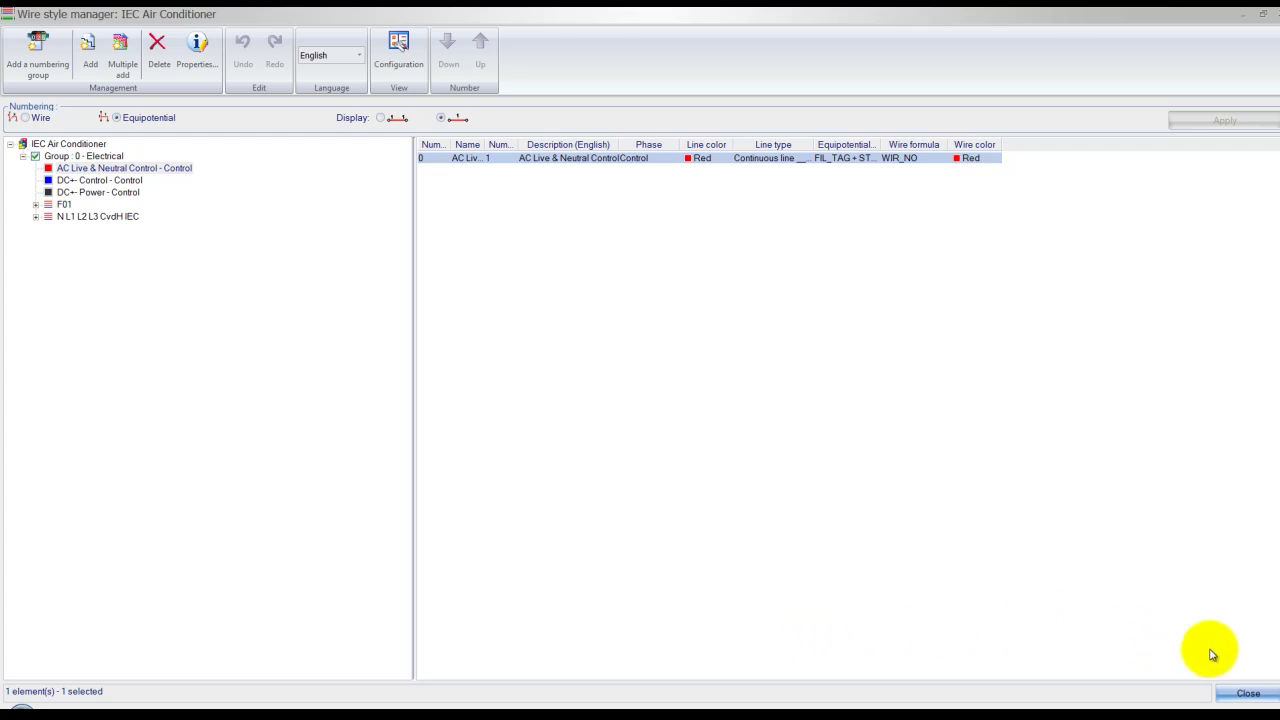
{"action": "left_click", "coordinate": [1245, 693]}
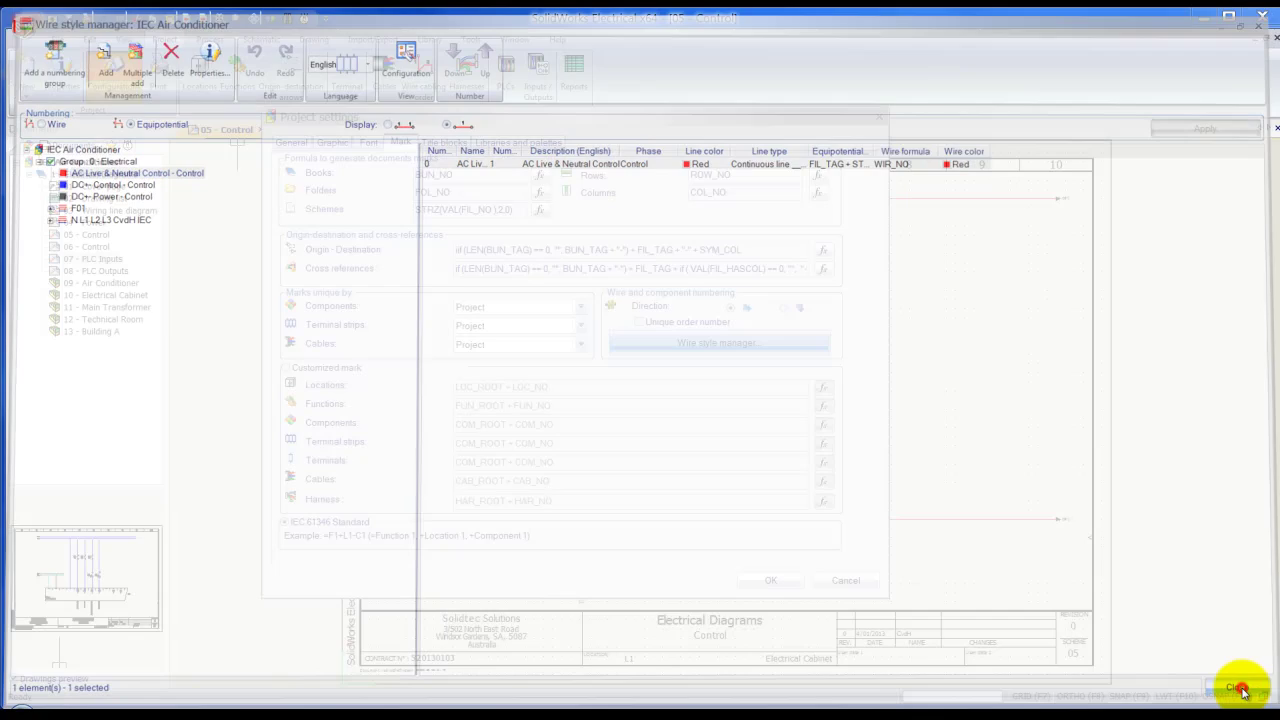
{"action": "left_click", "coordinate": [776, 581]}
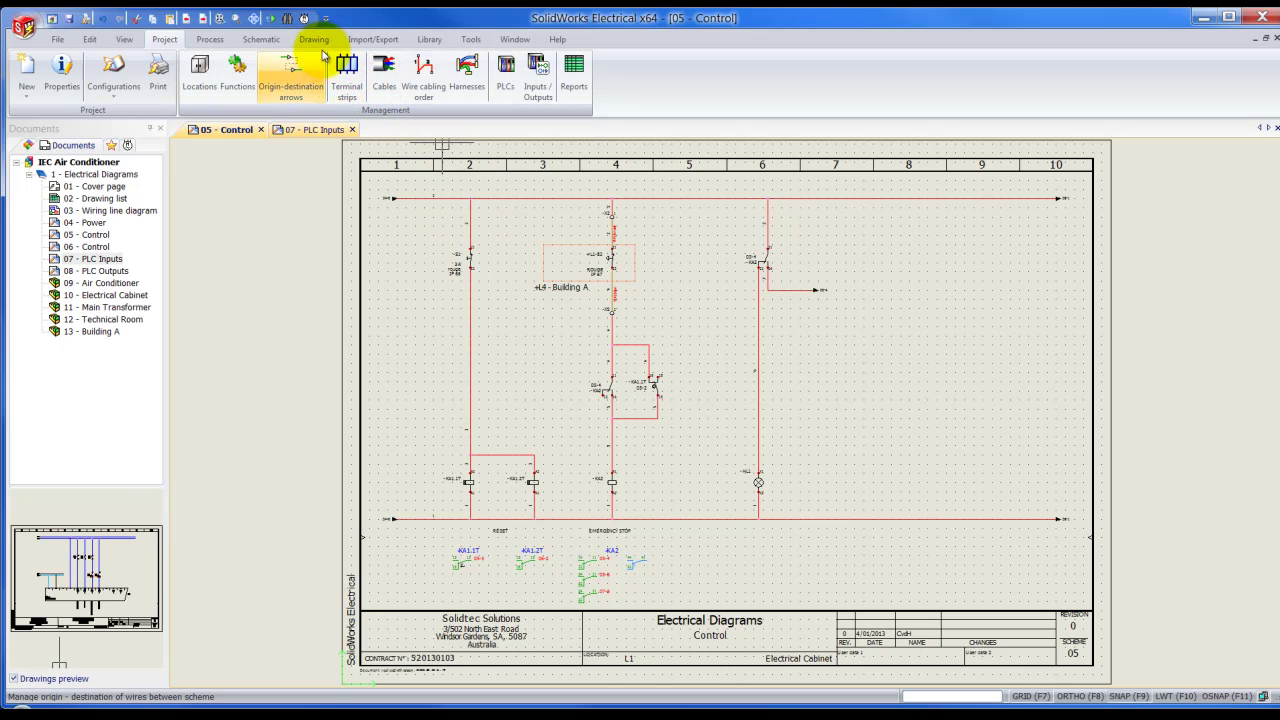
Step: Run Renumber wires with Remove wire numbers to strip the Control scheme's wire numbers
{"action": "left_click", "coordinate": [220, 40]}
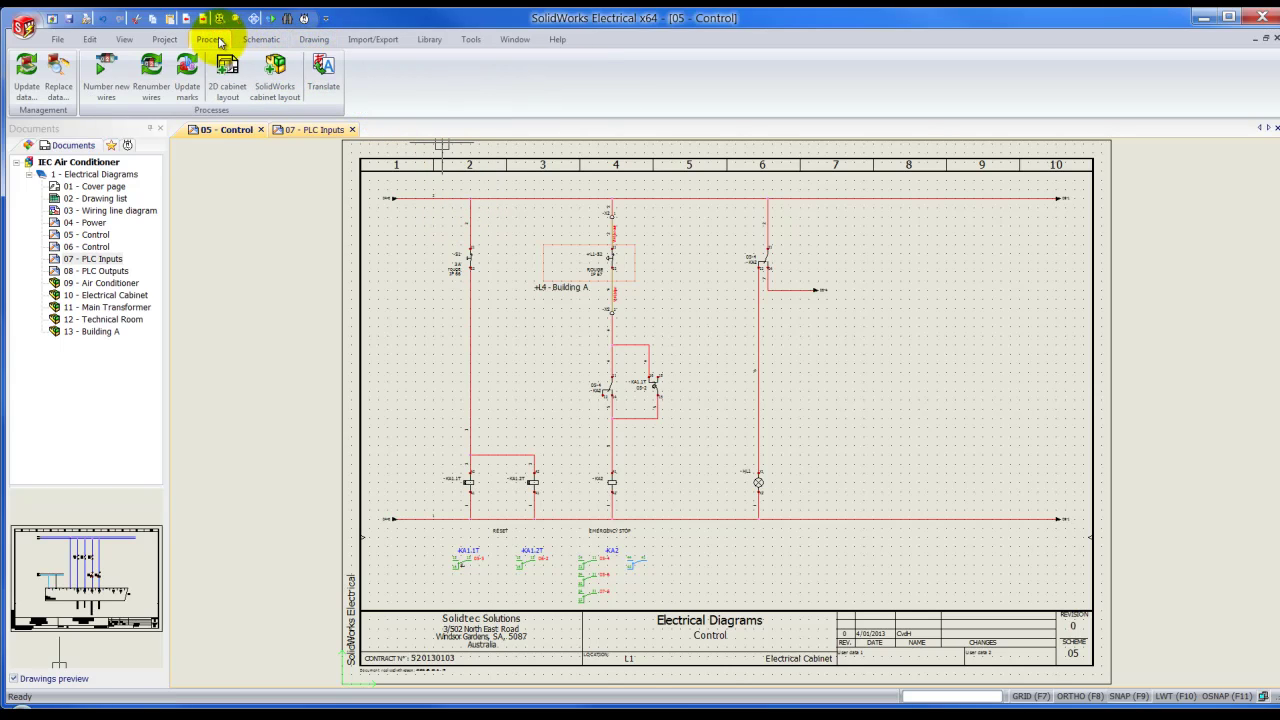
{"action": "left_click", "coordinate": [163, 82]}
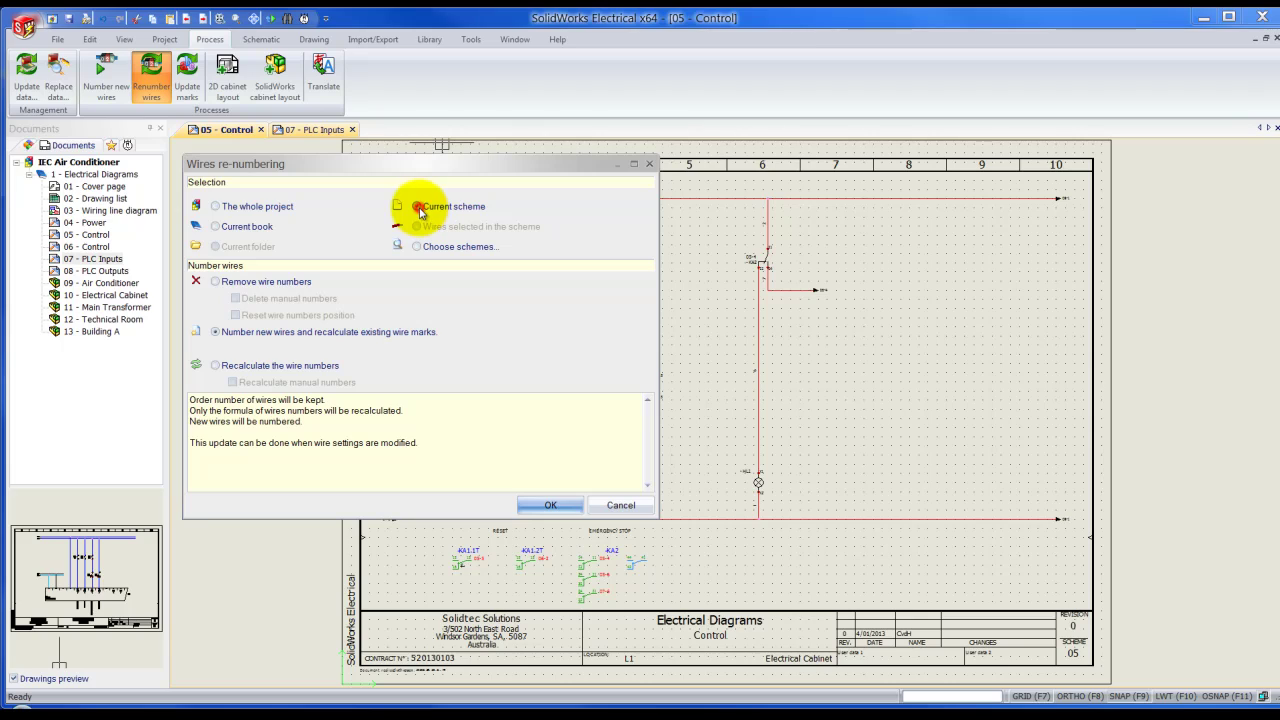
{"action": "left_click", "coordinate": [297, 288]}
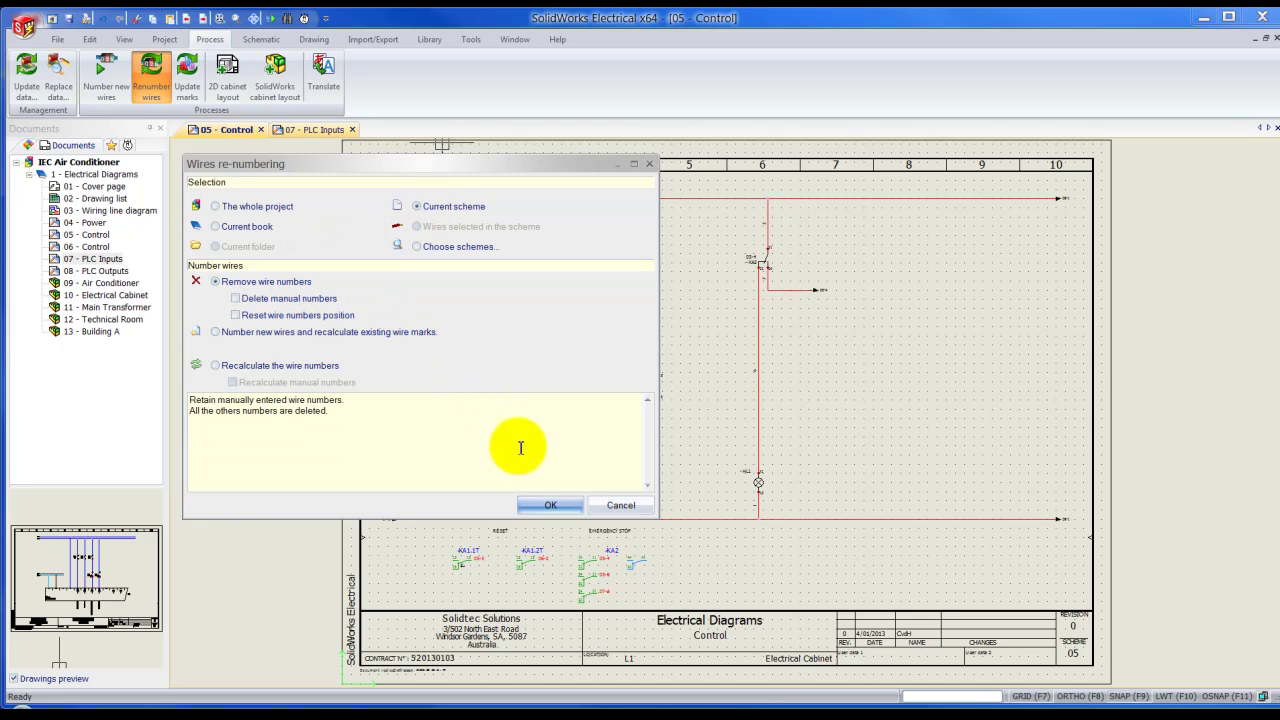
{"action": "left_click", "coordinate": [537, 503]}
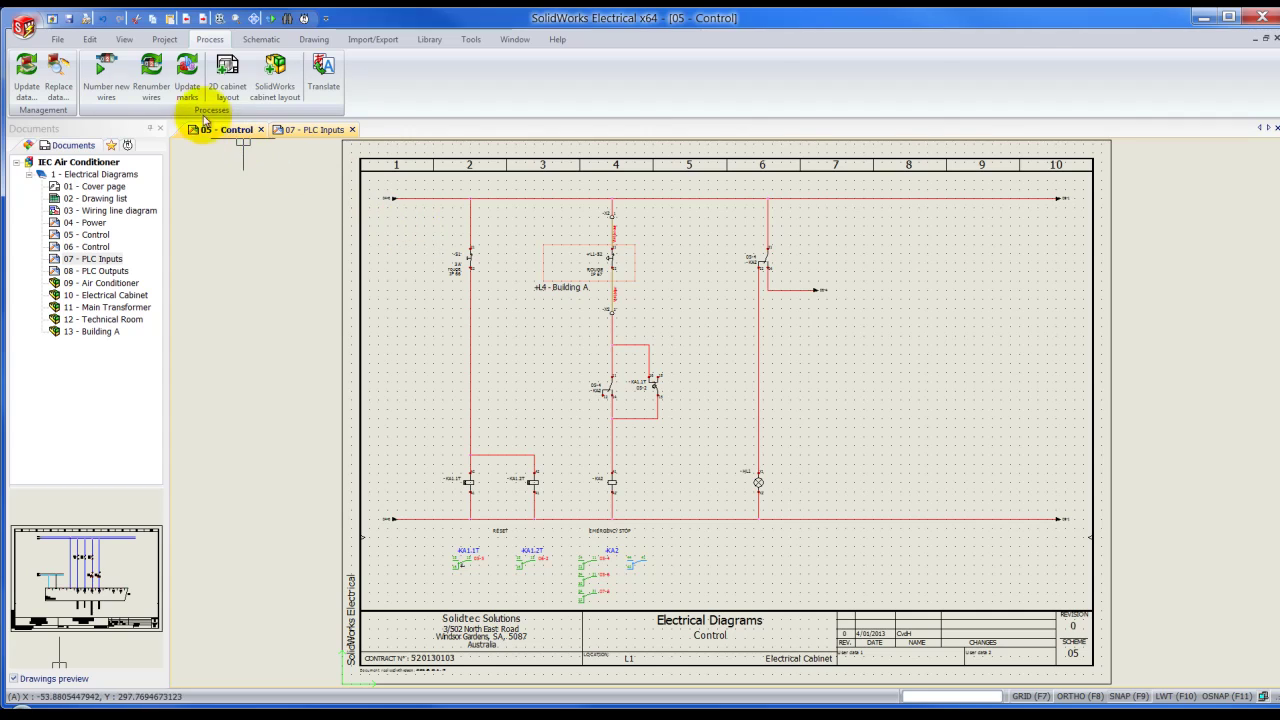
{"action": "left_click", "coordinate": [153, 95]}
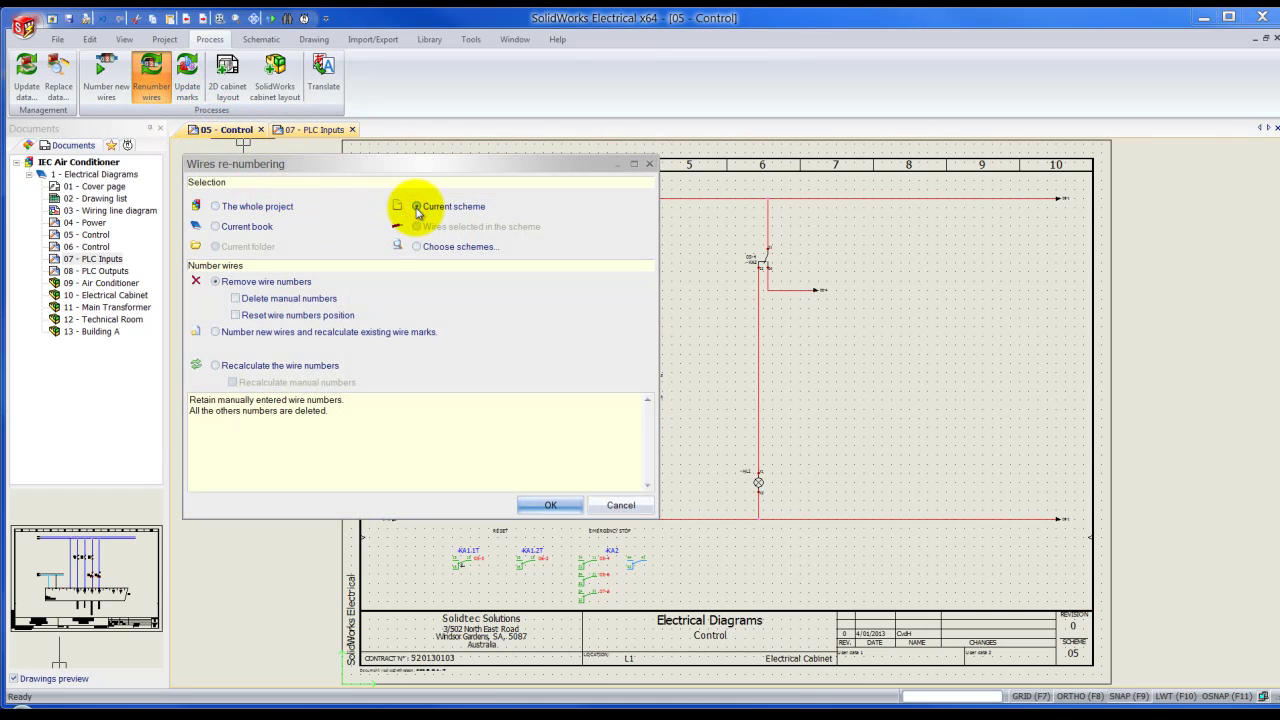
{"action": "left_click", "coordinate": [226, 331]}
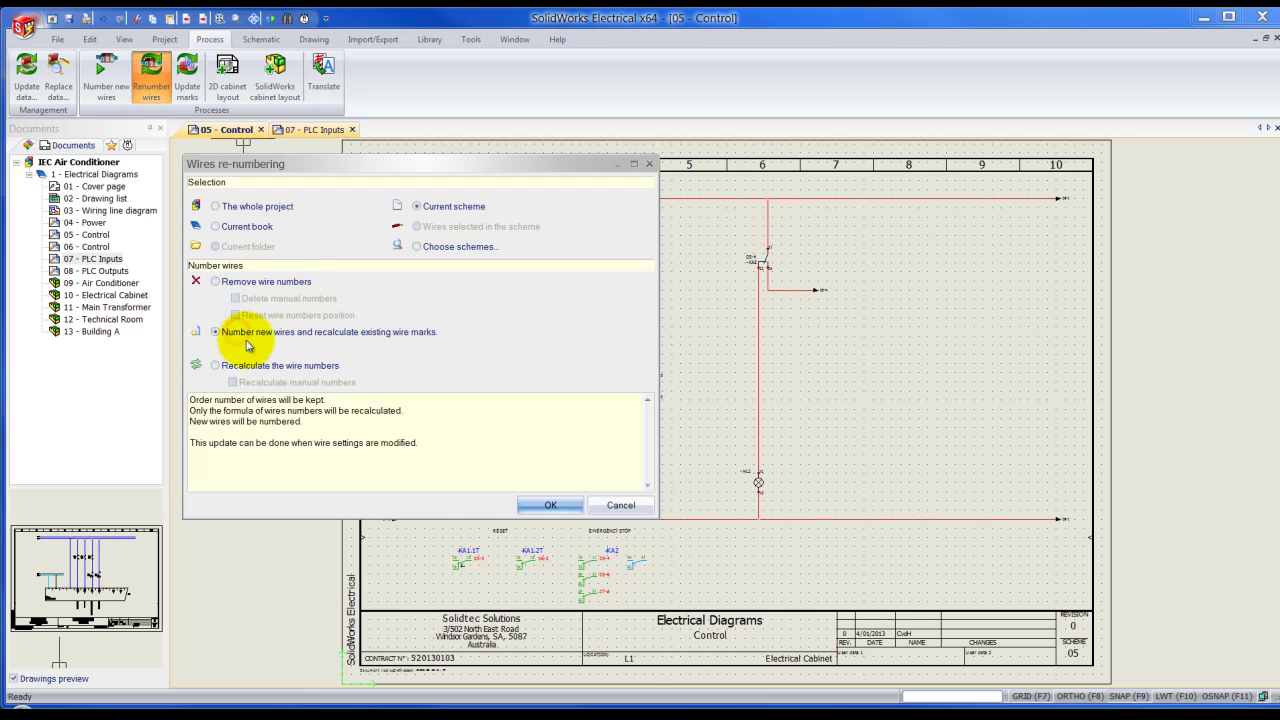
{"action": "left_click", "coordinate": [547, 504]}
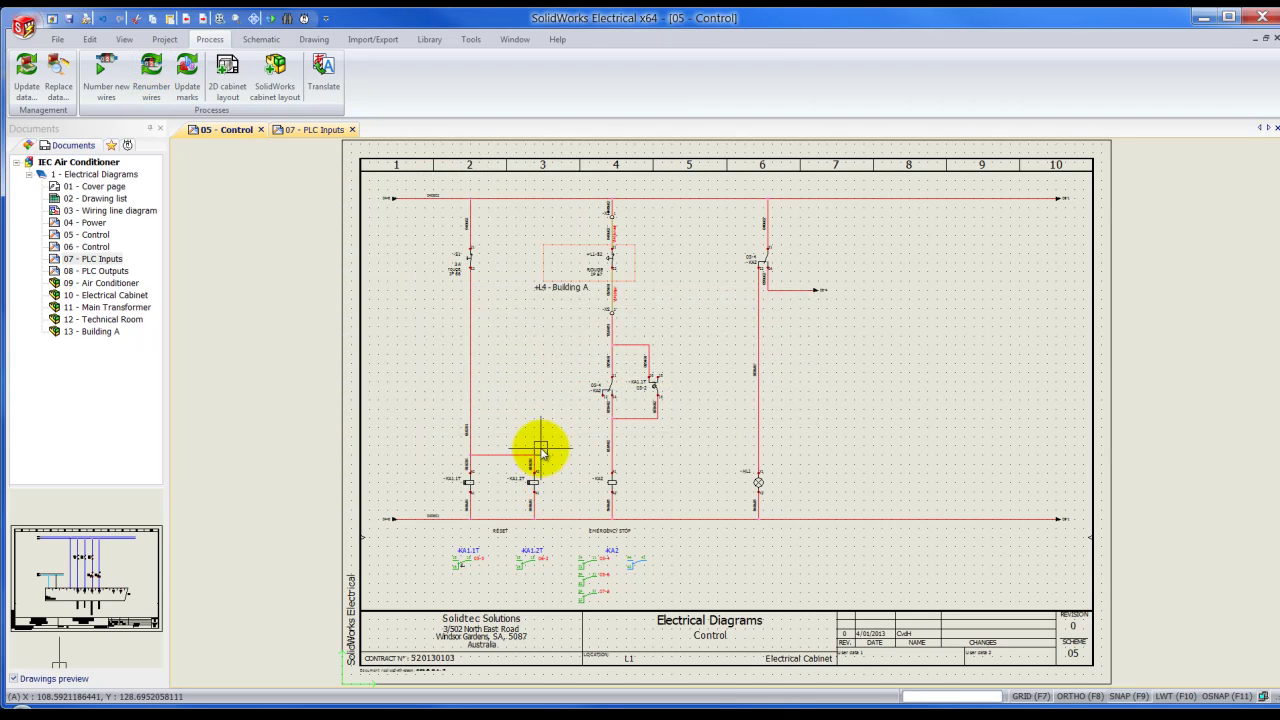
{"action": "scroll", "coordinate": [491, 231], "scroll_direction": "up", "scroll_amount": 3}
{"action": "scroll", "coordinate": [491, 231], "scroll_direction": "up", "scroll_amount": 2}
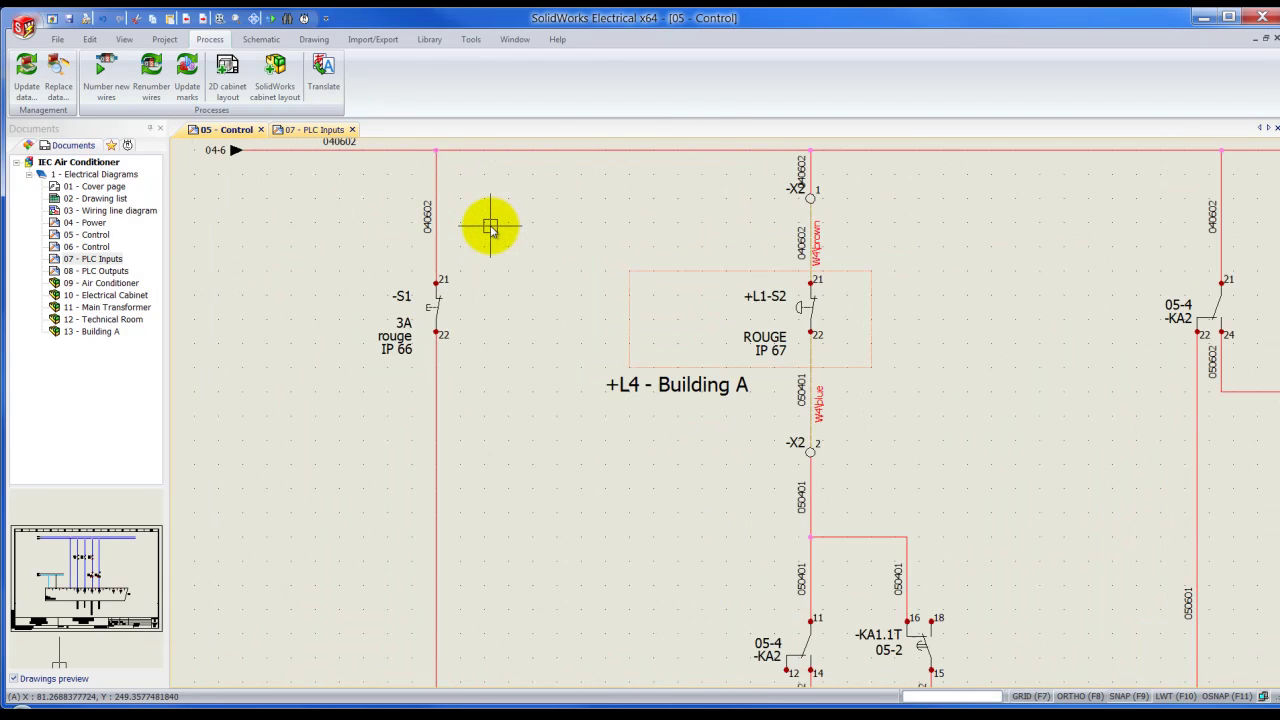
{"action": "middle_click_drag", "start_coordinate": [491, 231], "coordinate": [488, 280]}
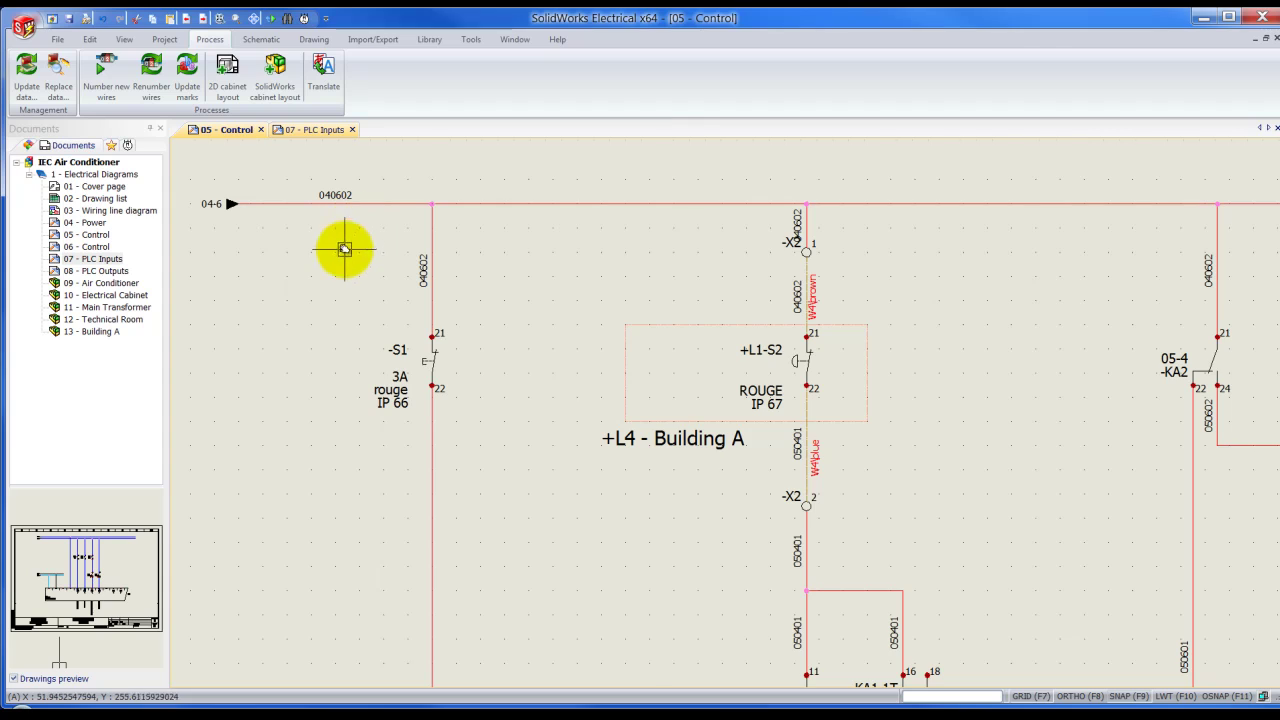
{"action": "scroll", "coordinate": [343, 250], "scroll_direction": "down", "scroll_amount": 2}
{"action": "middle_click_drag", "start_coordinate": [318, 303], "coordinate": [322, 321]}
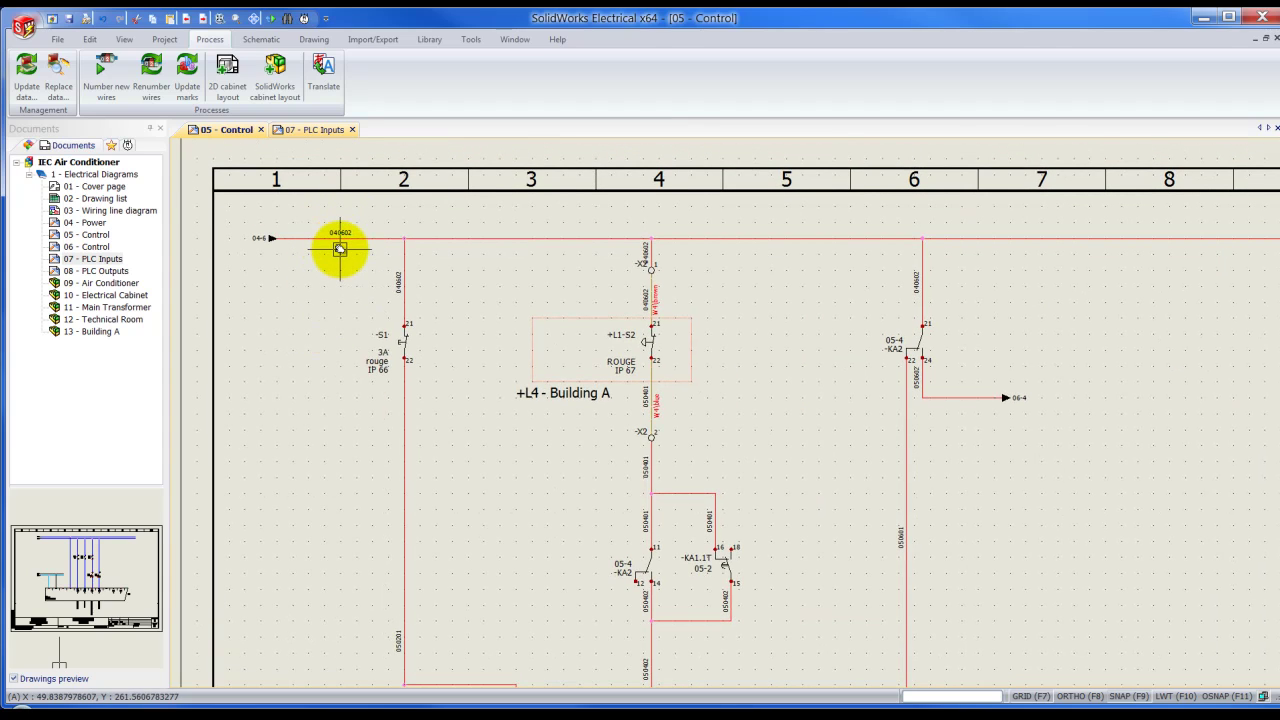
{"action": "scroll", "coordinate": [335, 256], "scroll_direction": "up", "scroll_amount": 2}
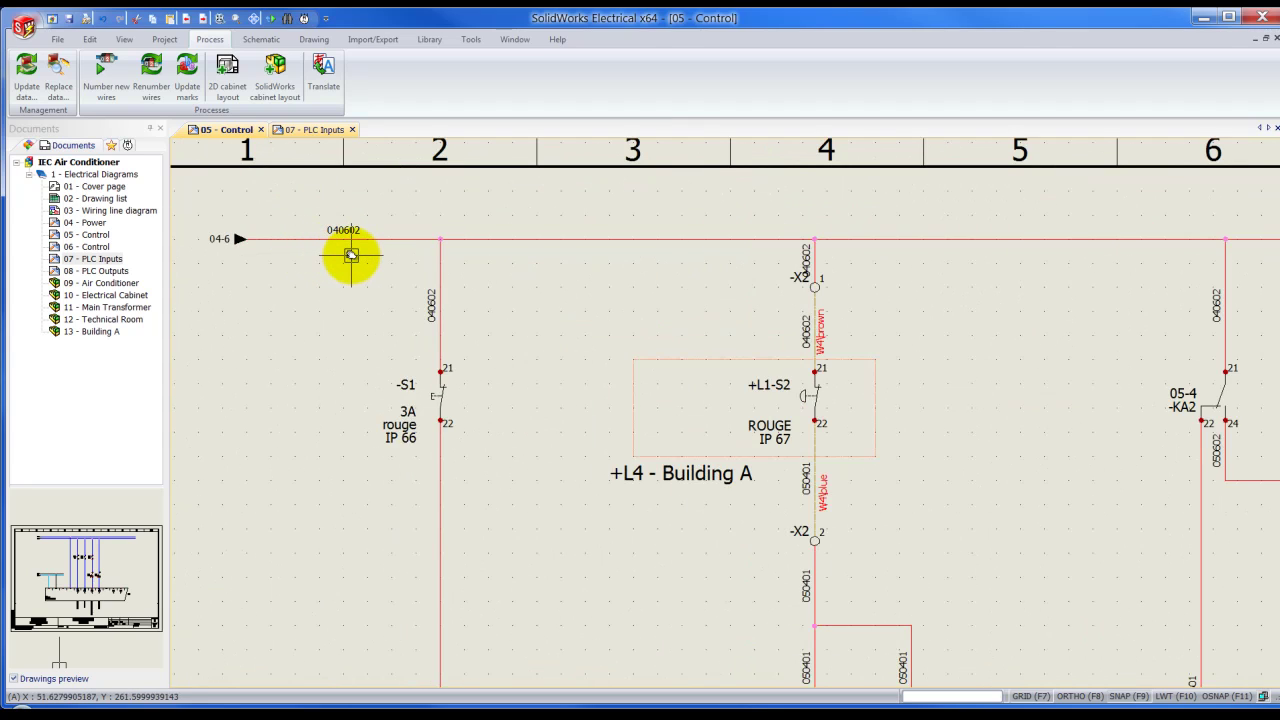
{"action": "scroll", "coordinate": [351, 256], "scroll_direction": "down", "scroll_amount": 4}
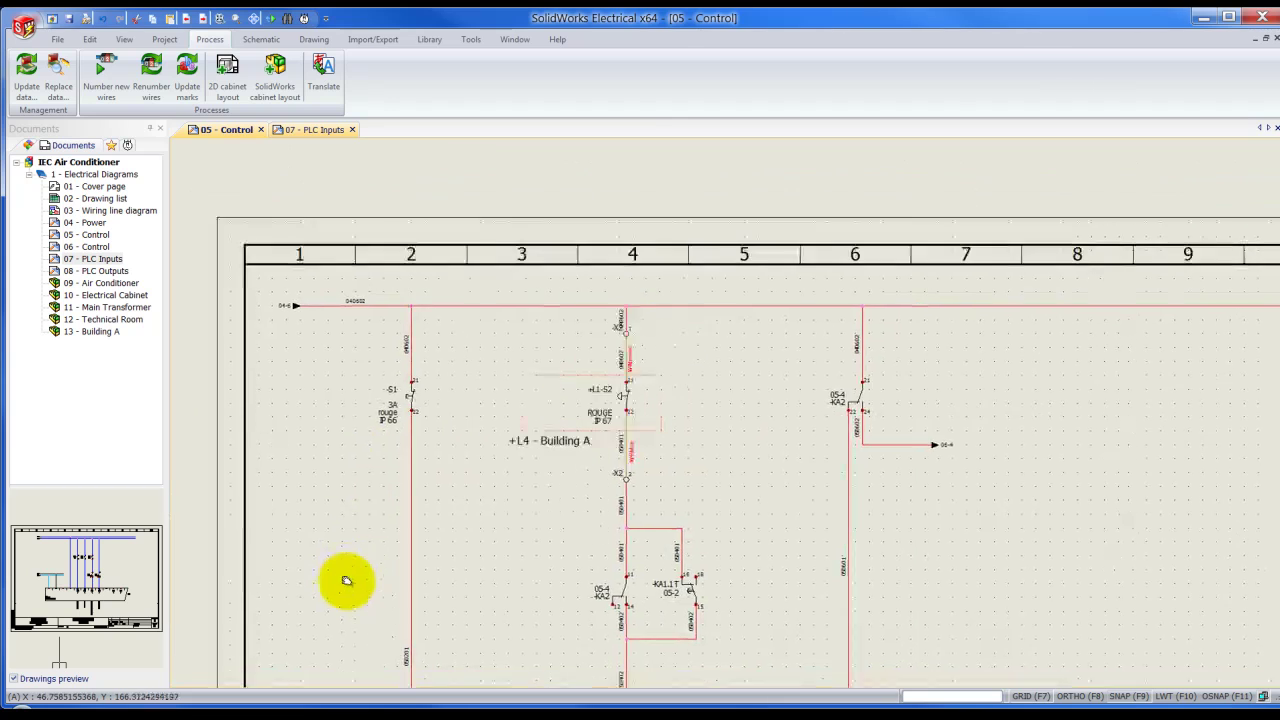
{"action": "middle_click_drag", "start_coordinate": [343, 580], "coordinate": [389, 383]}
{"action": "scroll", "coordinate": [443, 466], "scroll_direction": "up", "scroll_amount": 3}
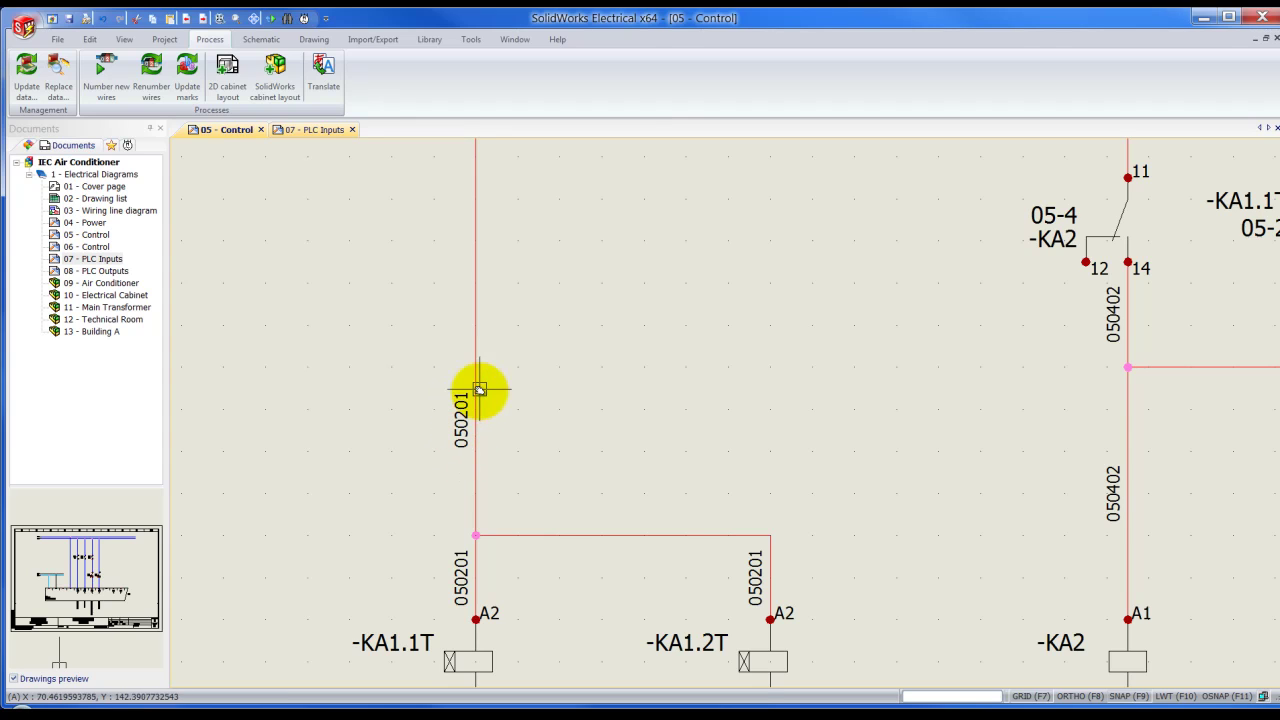
{"action": "scroll", "coordinate": [518, 403], "scroll_direction": "down", "scroll_amount": 1}
{"action": "scroll", "coordinate": [607, 432], "scroll_direction": "down", "scroll_amount": 4}
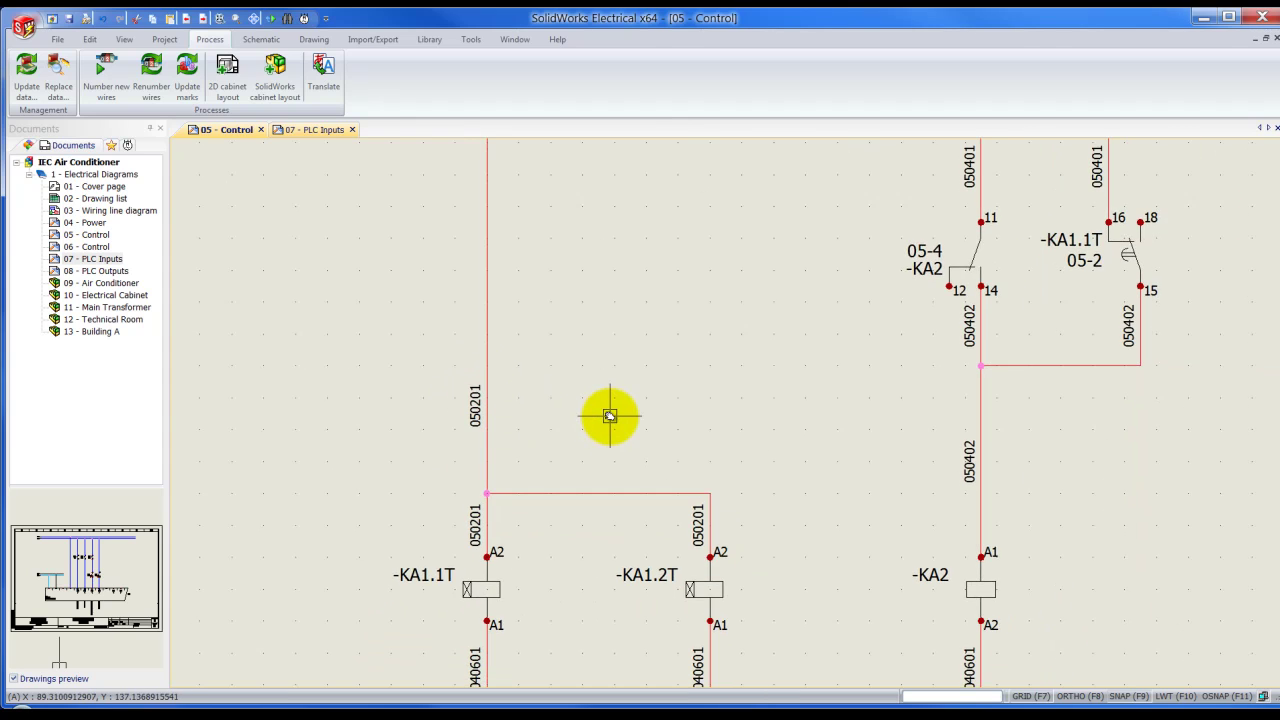
{"action": "scroll", "coordinate": [617, 397], "scroll_direction": "down", "scroll_amount": 2}
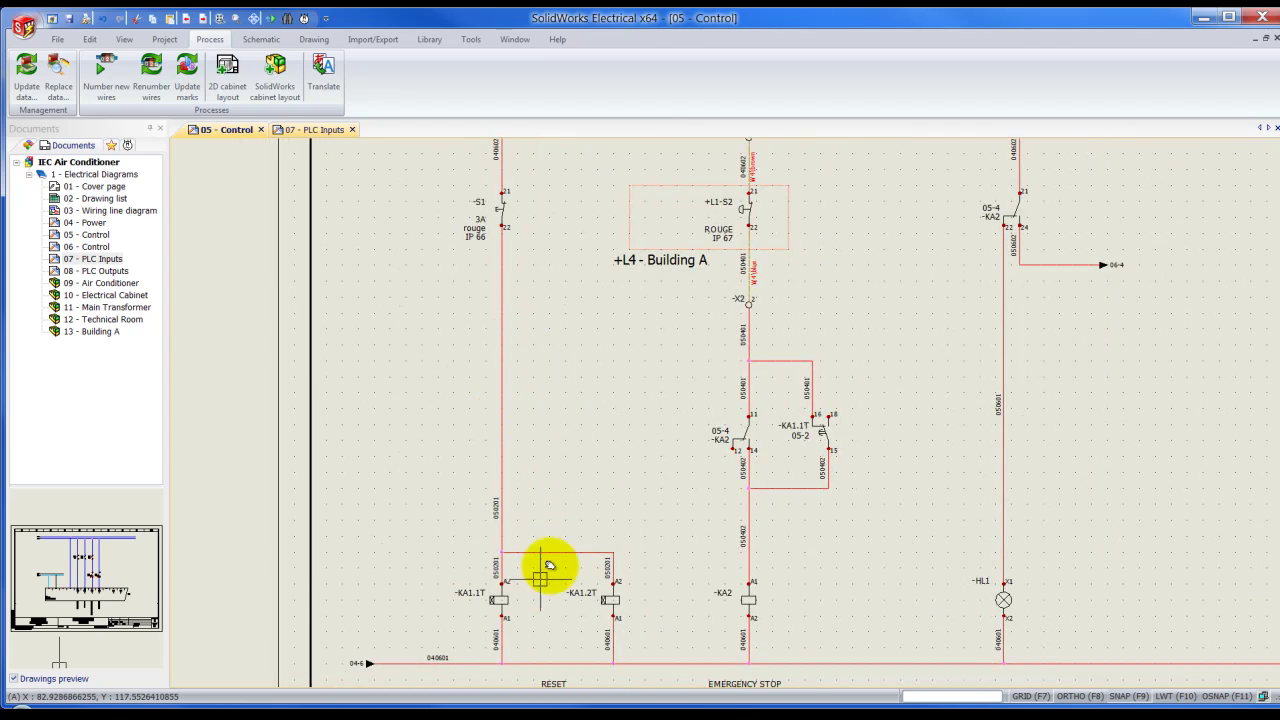
{"action": "scroll", "coordinate": [591, 420], "scroll_direction": "down", "scroll_amount": 2}
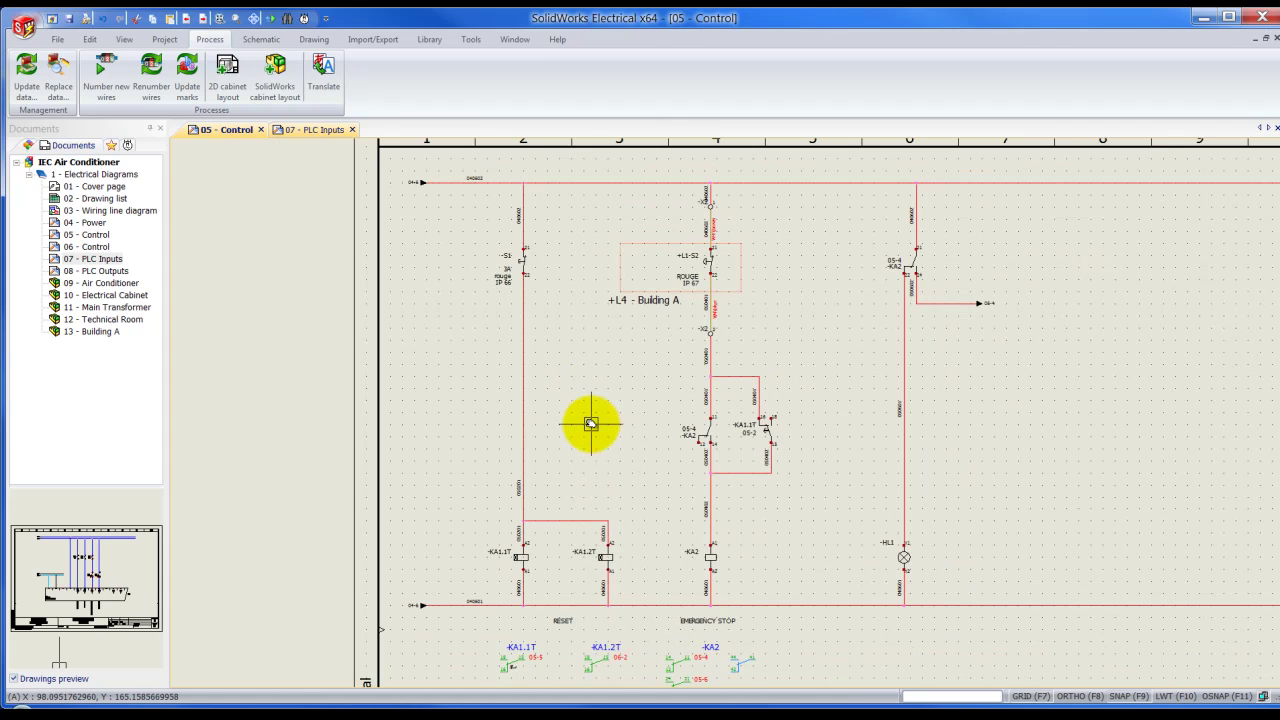
Step: Remove the wire numbers from the current Control scheme
{"action": "left_click", "coordinate": [150, 78]}
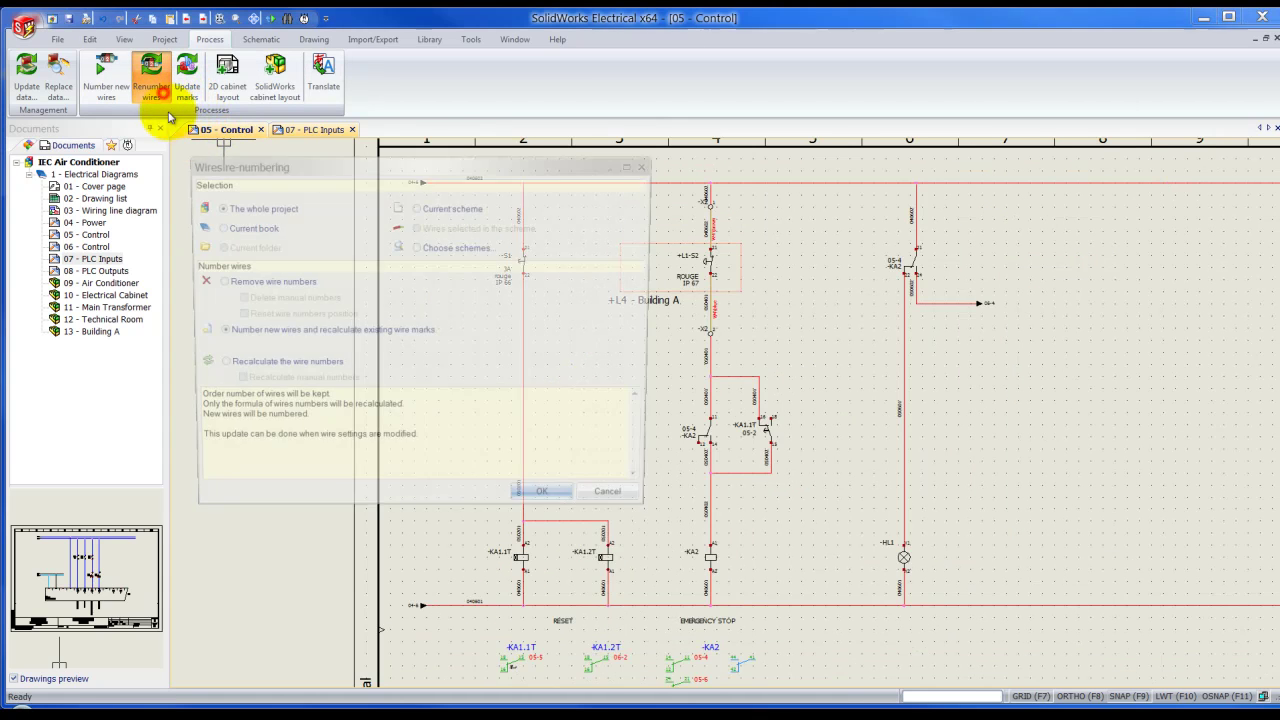
{"action": "left_click", "coordinate": [416, 207]}
{"action": "left_click", "coordinate": [266, 282]}
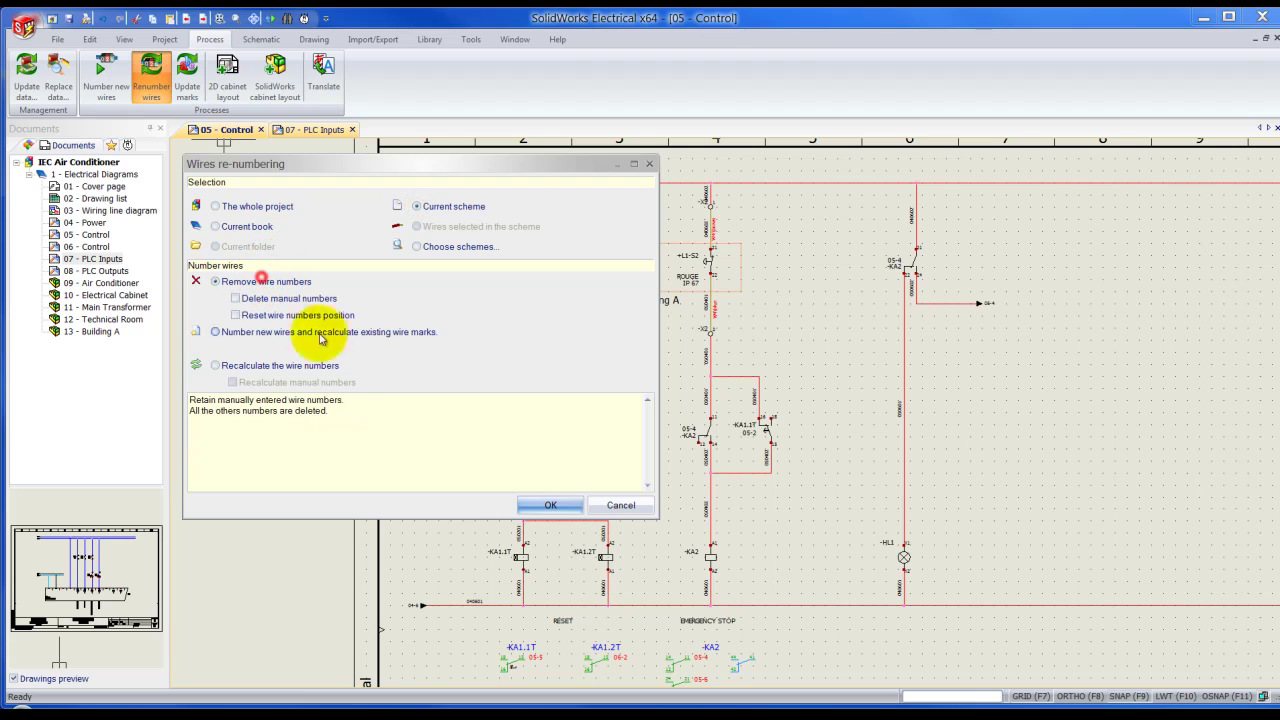
{"action": "left_click", "coordinate": [530, 505]}
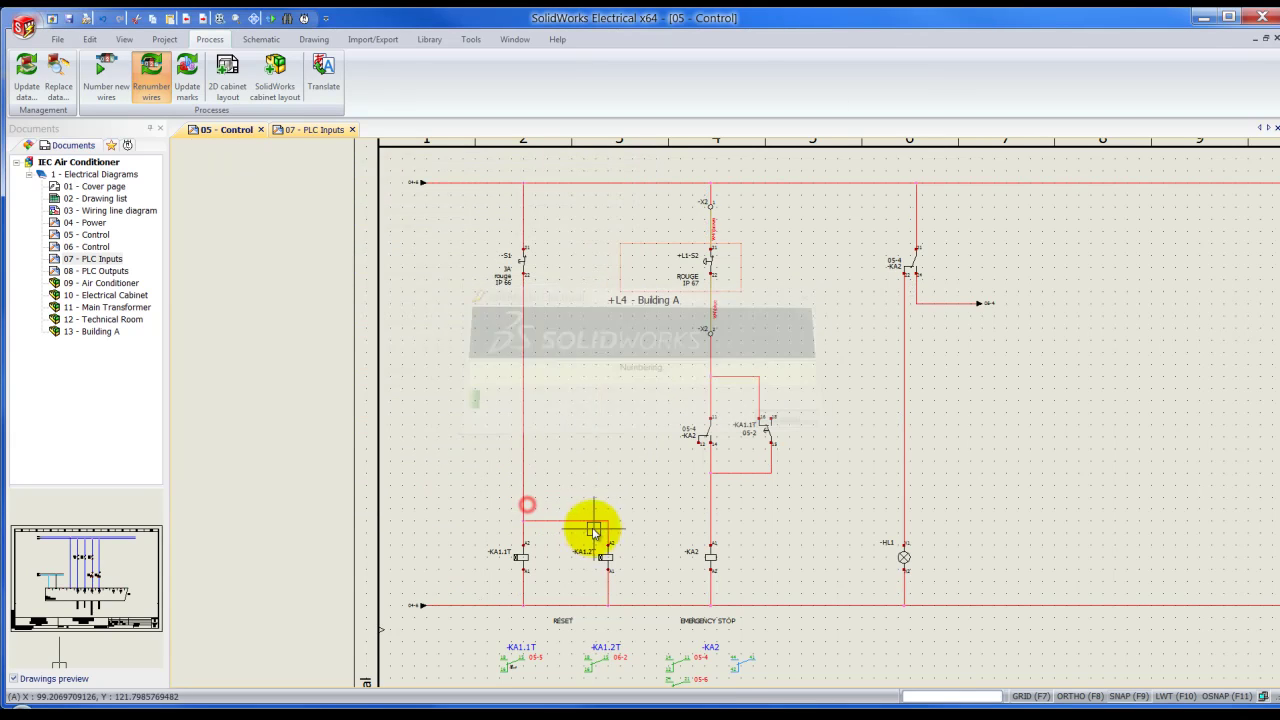
Step: Copy indicator lamp HL1 onto the left wire above KA1.1T, creating HL5
{"action": "left_click", "coordinate": [903, 560]}
{"action": "key", "text": "ctrl+c"}
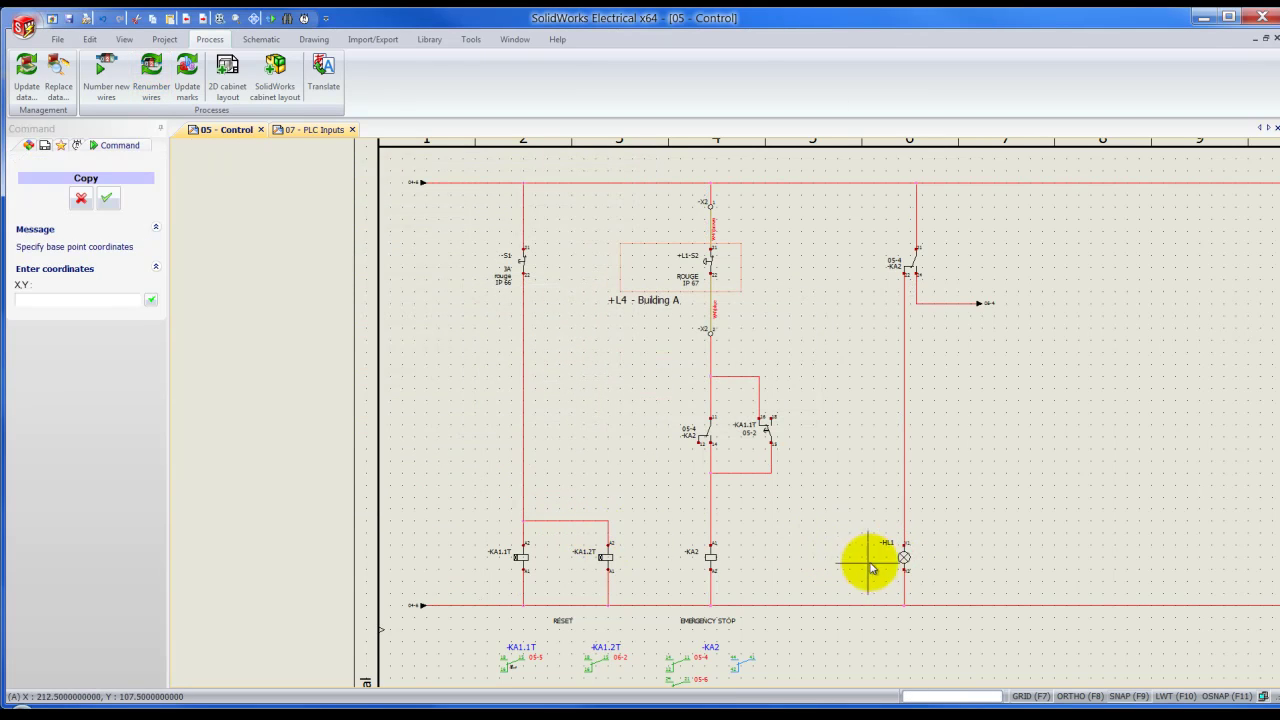
{"action": "left_click", "coordinate": [904, 557]}
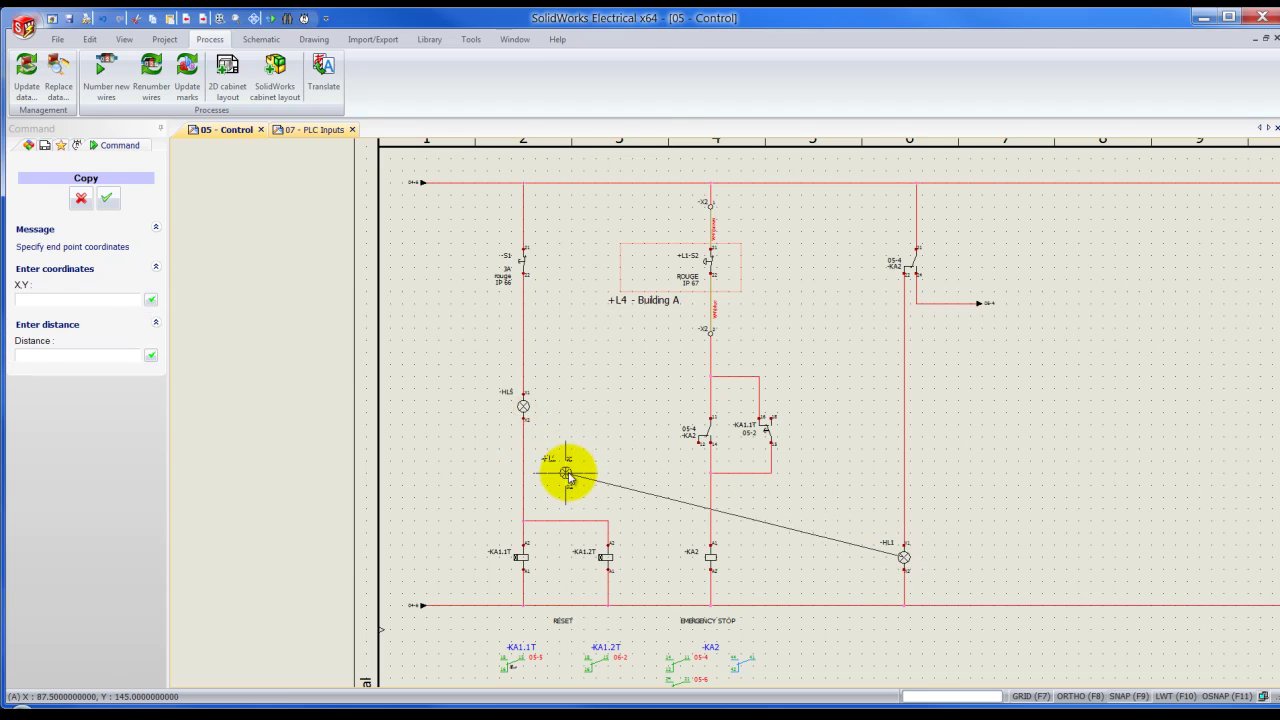
{"action": "left_click", "coordinate": [566, 398]}
{"action": "scroll", "coordinate": [565, 402], "scroll_direction": "up", "scroll_amount": 1}
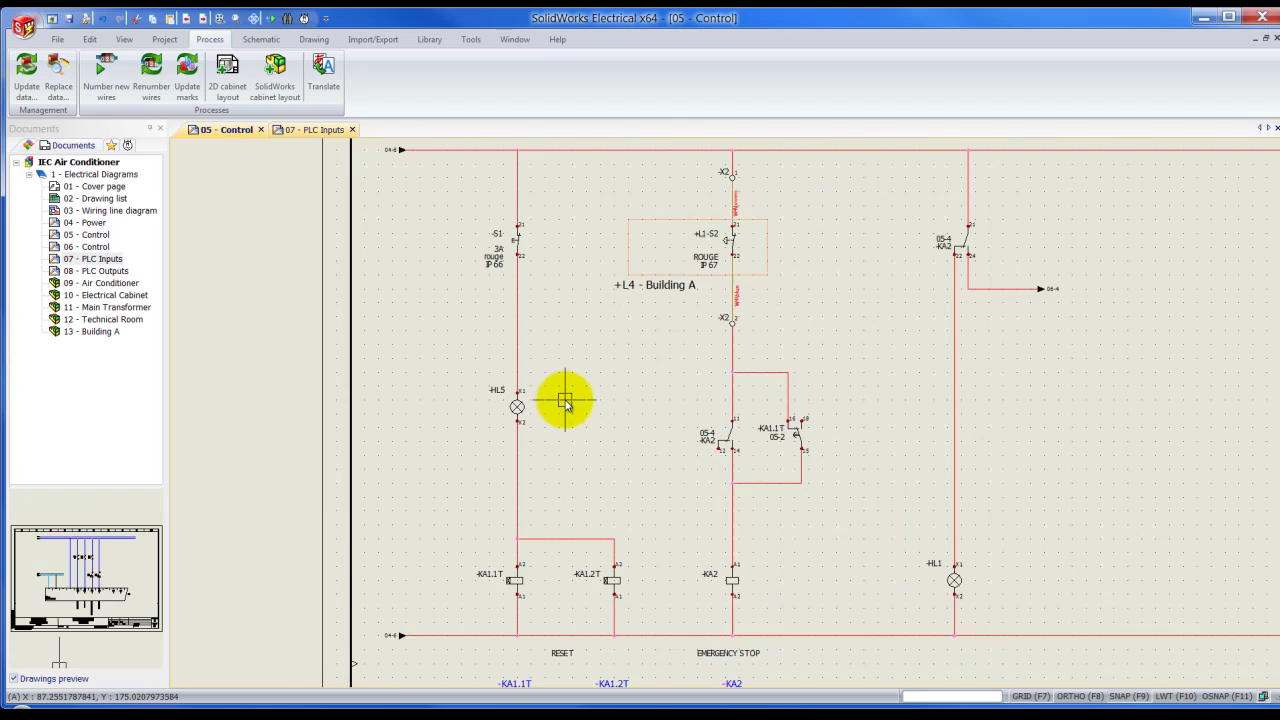
Step: Renumber the current sheet's wires, numbering new wires and recalculating existing marks
{"action": "left_click", "coordinate": [151, 75]}
{"action": "left_click", "coordinate": [215, 331]}
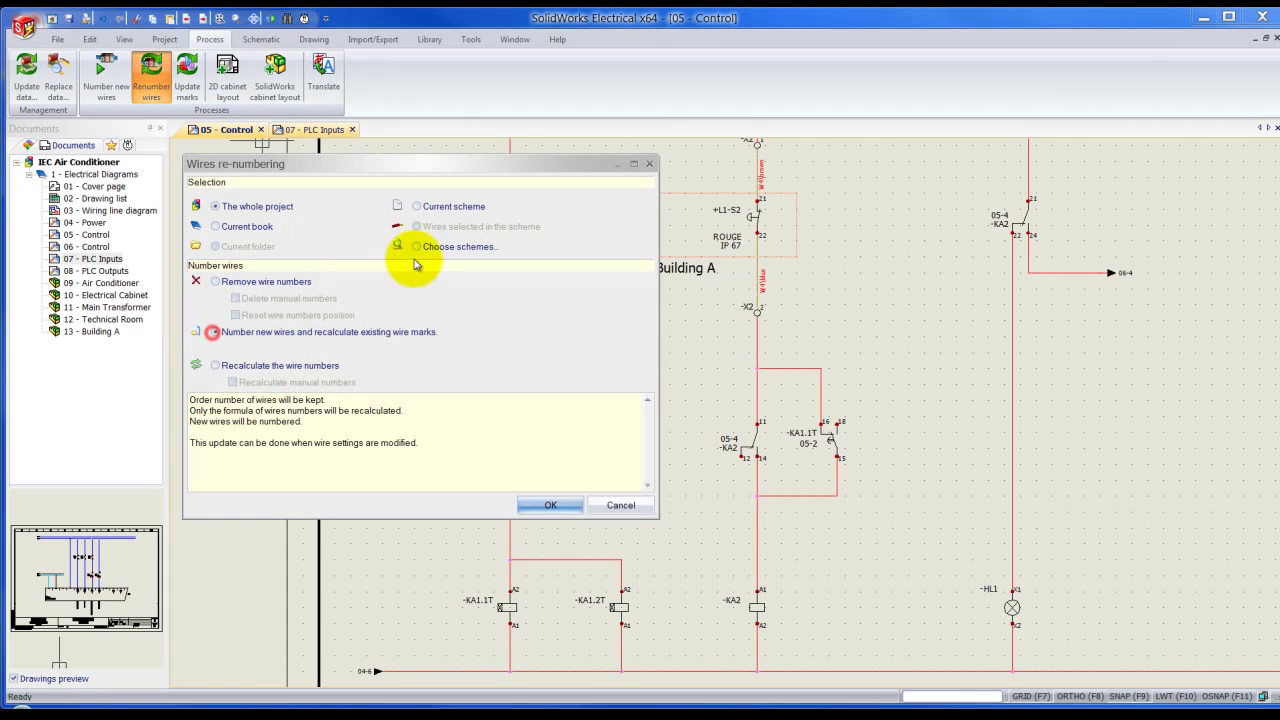
{"action": "left_click", "coordinate": [425, 206]}
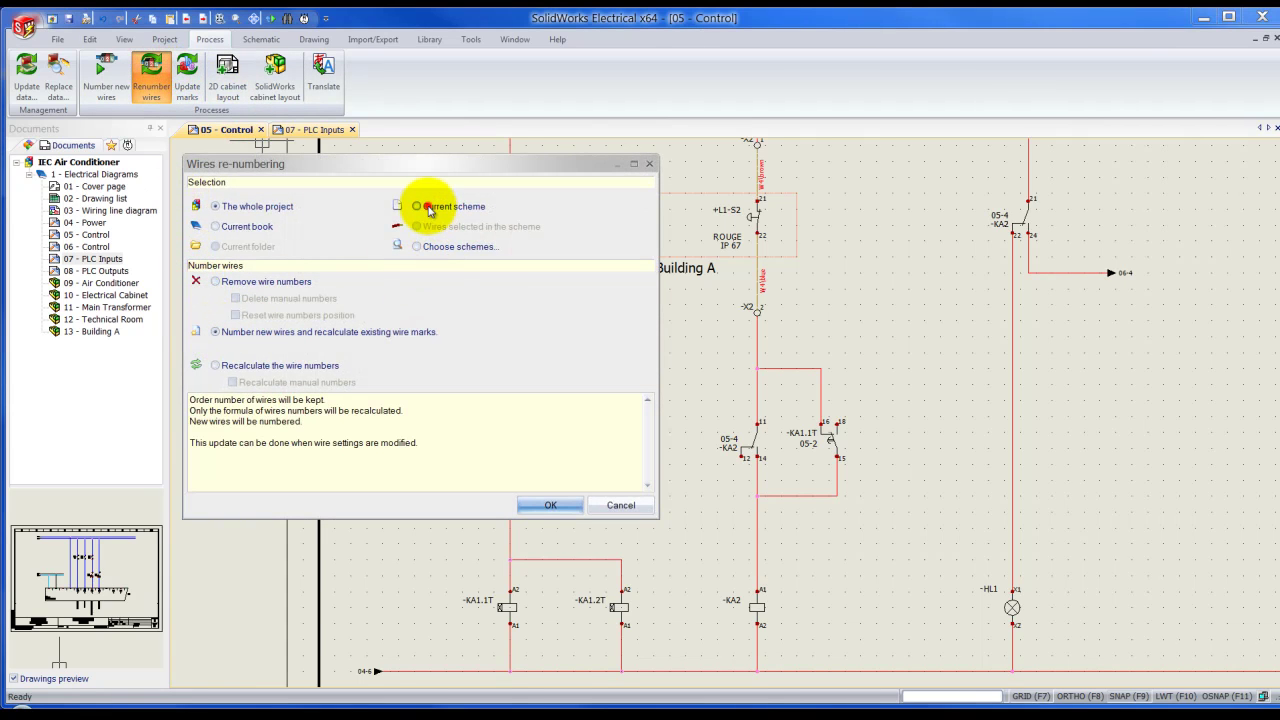
{"action": "left_click", "coordinate": [540, 505]}
Step: Zoom around lamp HL5 to check its wires read 050201 above and 050202 below
{"action": "scroll", "coordinate": [523, 297], "scroll_direction": "up", "scroll_amount": 3}
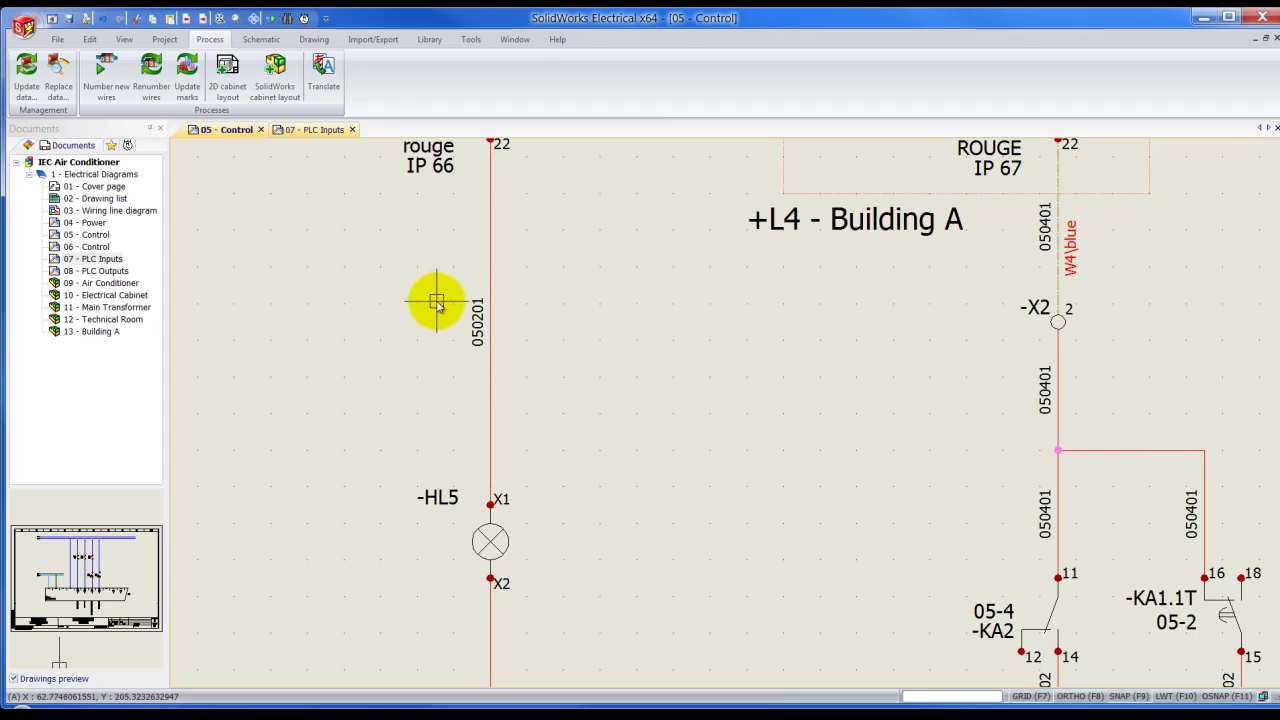
{"action": "scroll", "coordinate": [400, 420], "scroll_direction": "down", "scroll_amount": 2}
{"action": "scroll", "coordinate": [380, 445], "scroll_direction": "up", "scroll_amount": 4}
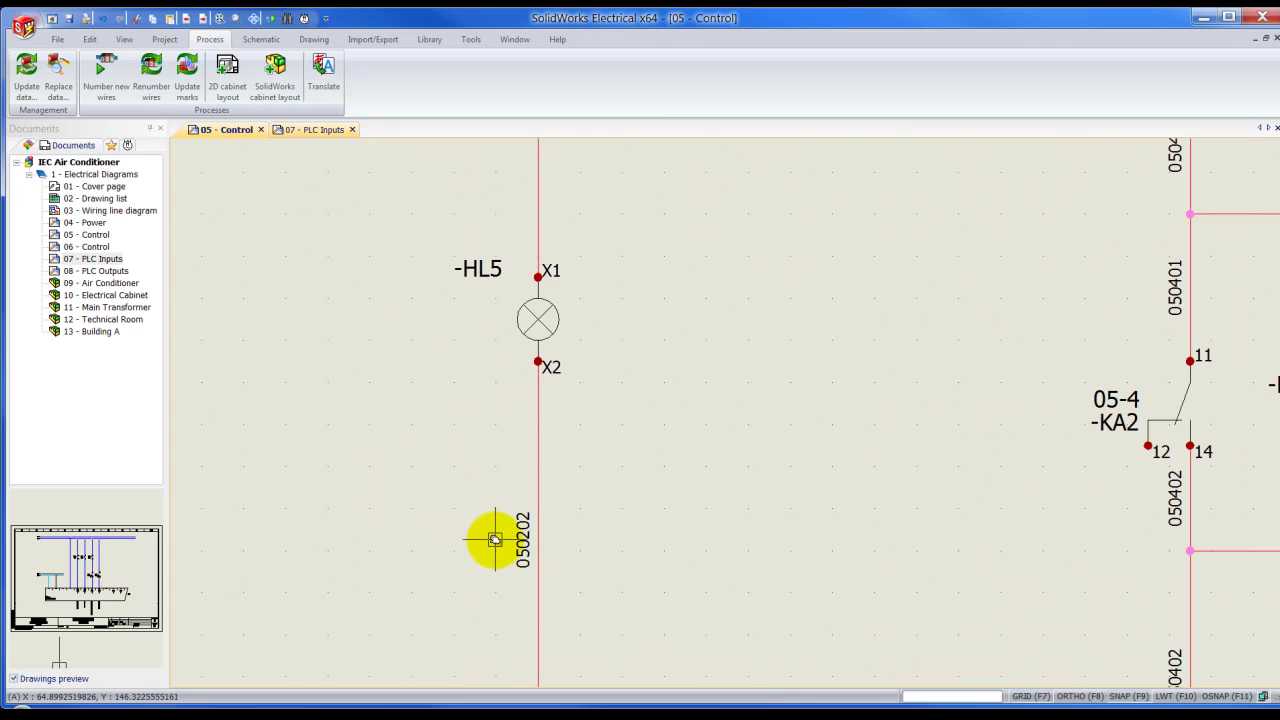
{"action": "scroll", "coordinate": [500, 523], "scroll_direction": "down", "scroll_amount": 3}
{"action": "middle_click_drag", "start_coordinate": [443, 617], "coordinate": [443, 418]}
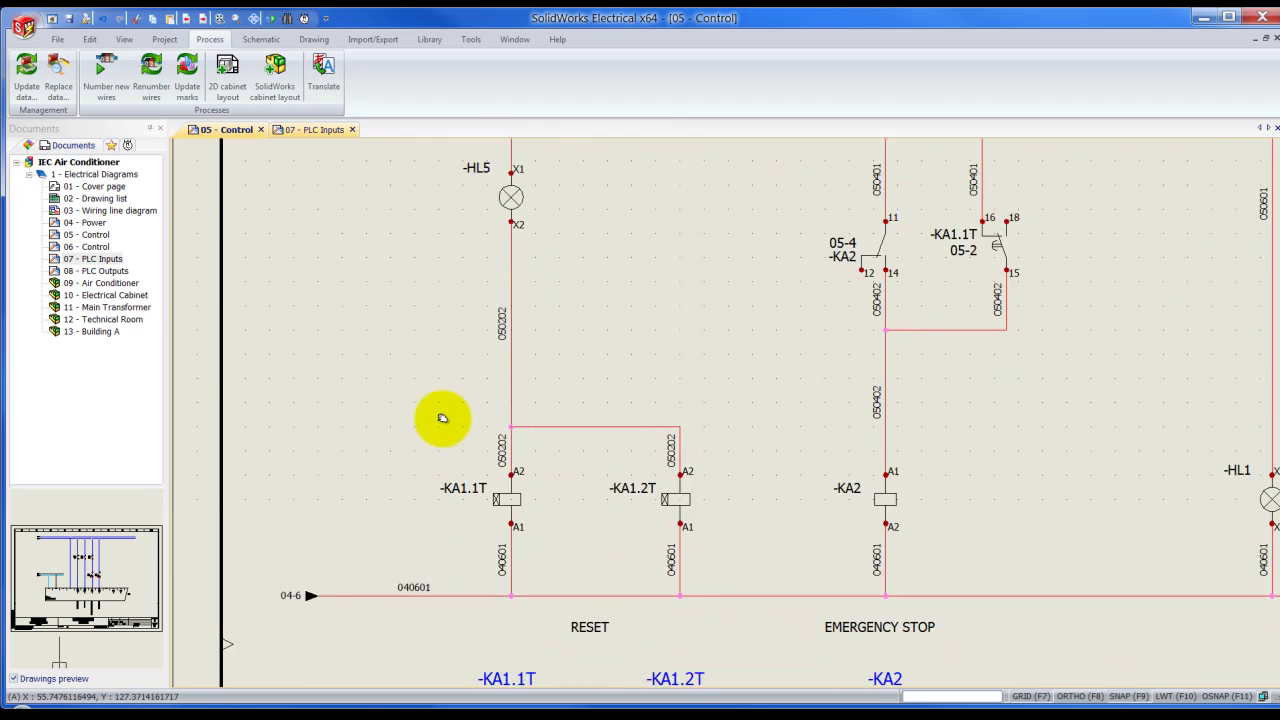
{"action": "scroll", "coordinate": [443, 491], "scroll_direction": "up", "scroll_amount": 3}
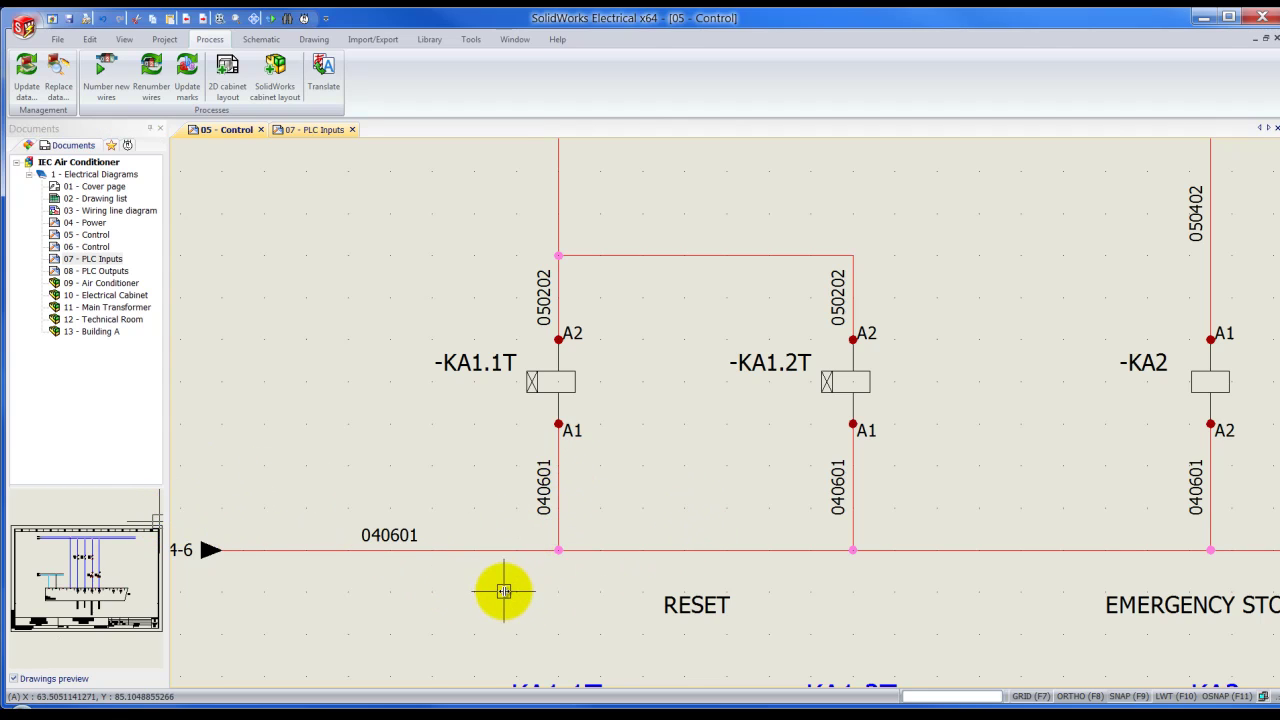
{"action": "scroll", "coordinate": [502, 592], "scroll_direction": "down", "scroll_amount": 1}
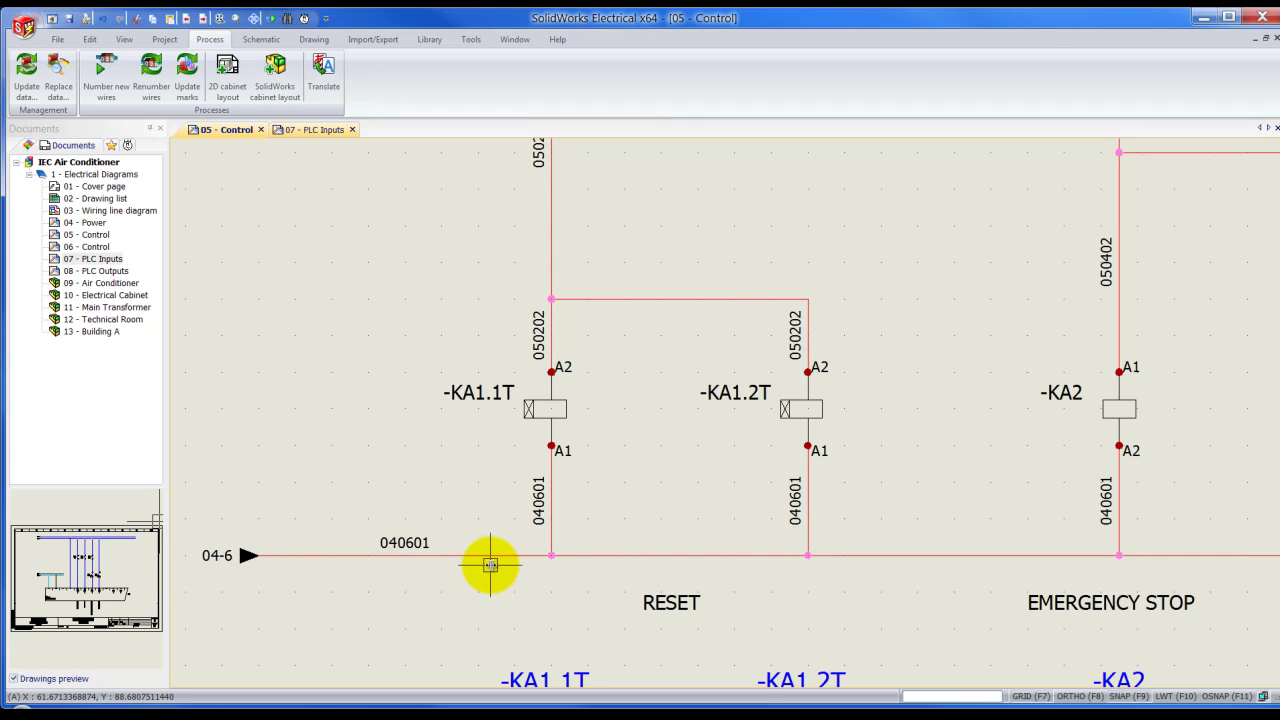